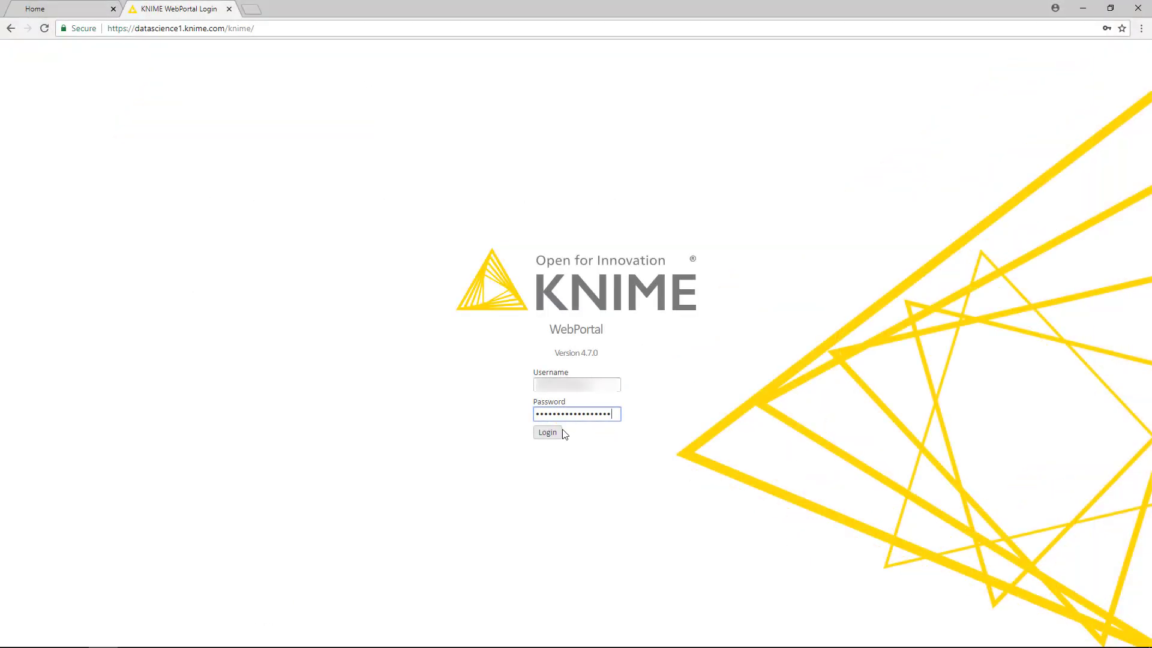
# Log in and start 01_Guided_Analytics_for_ML_Automation from the user's folder under Users
pyautogui.click(548, 433)
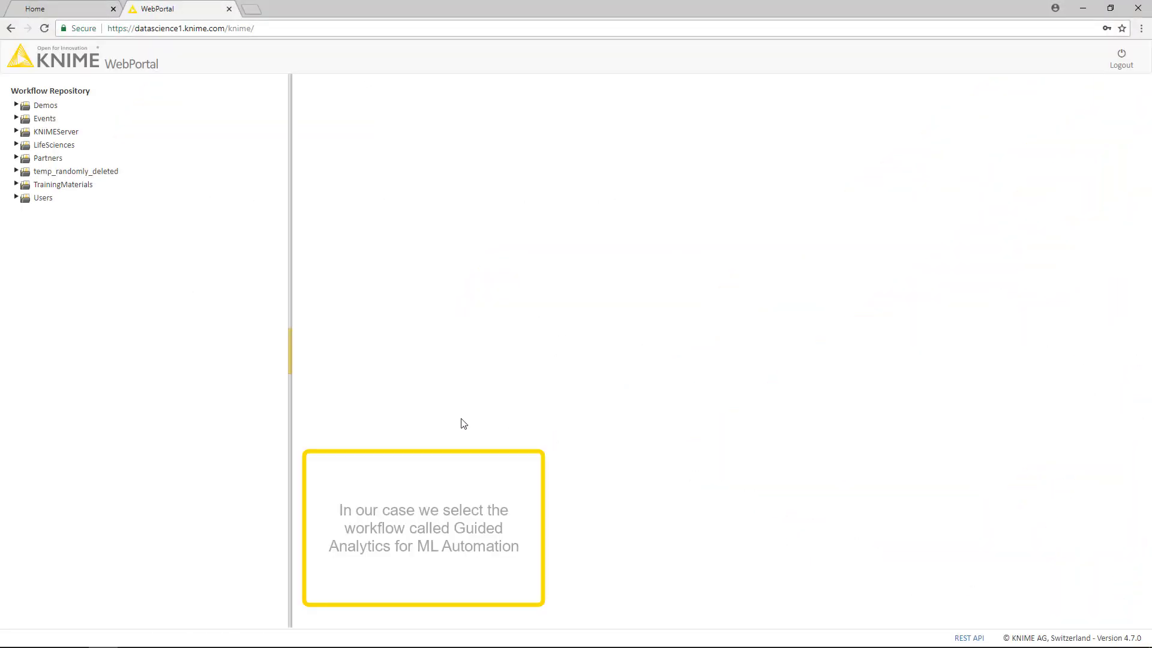
pyautogui.click(17, 197)
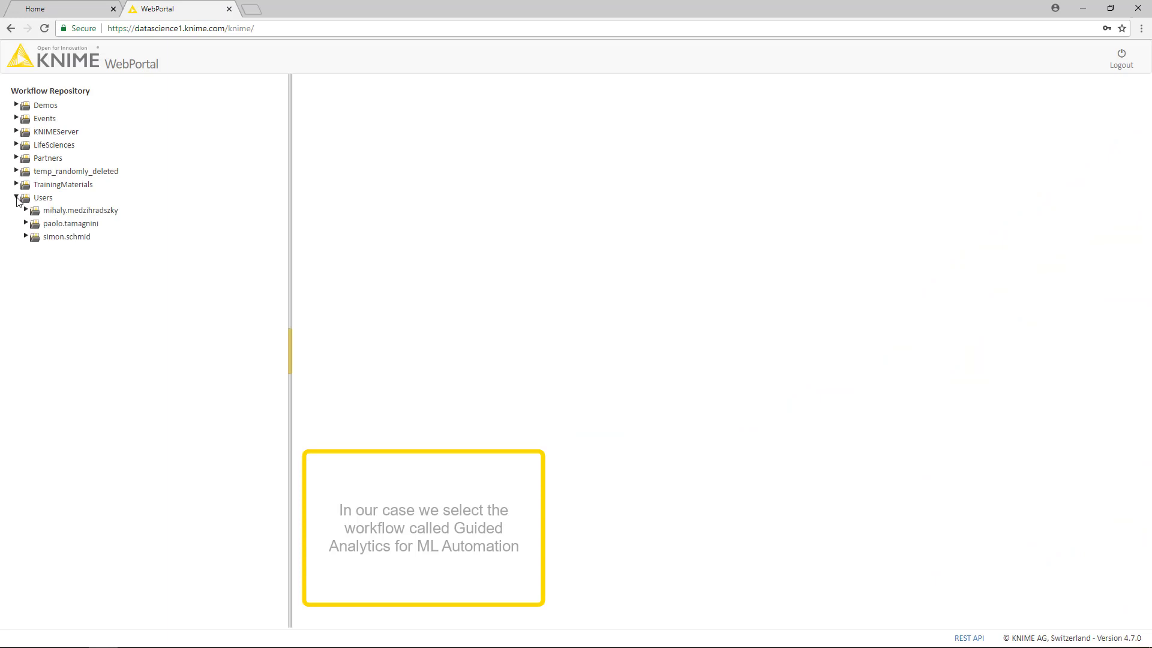
pyautogui.click(26, 223)
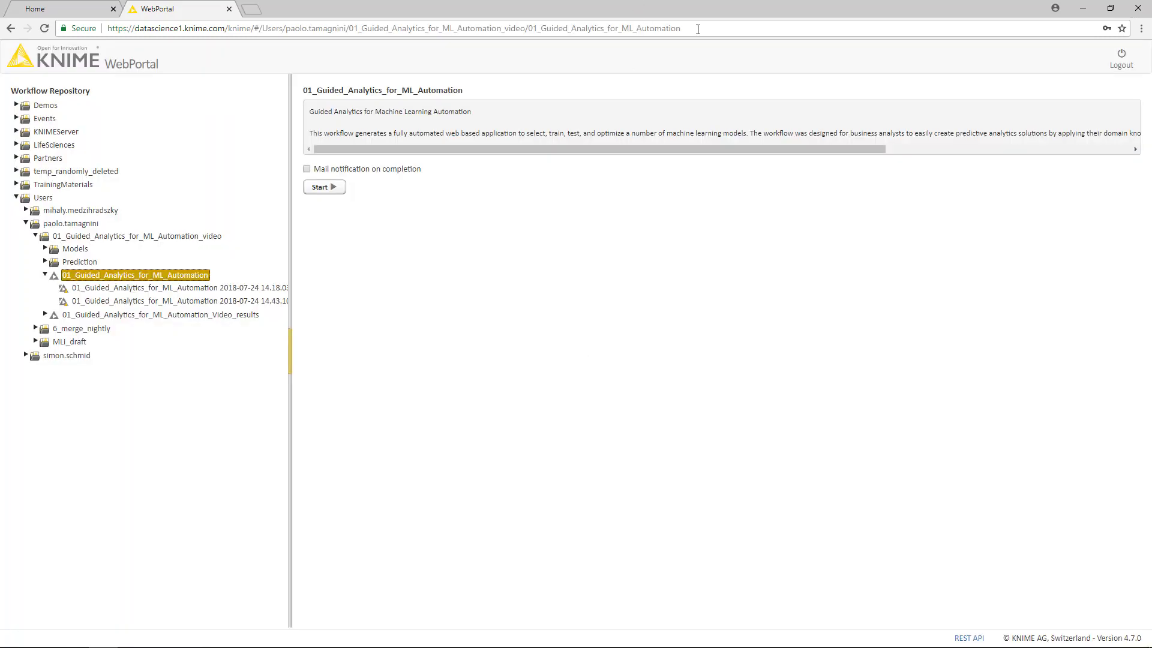
pyautogui.click(339, 186)
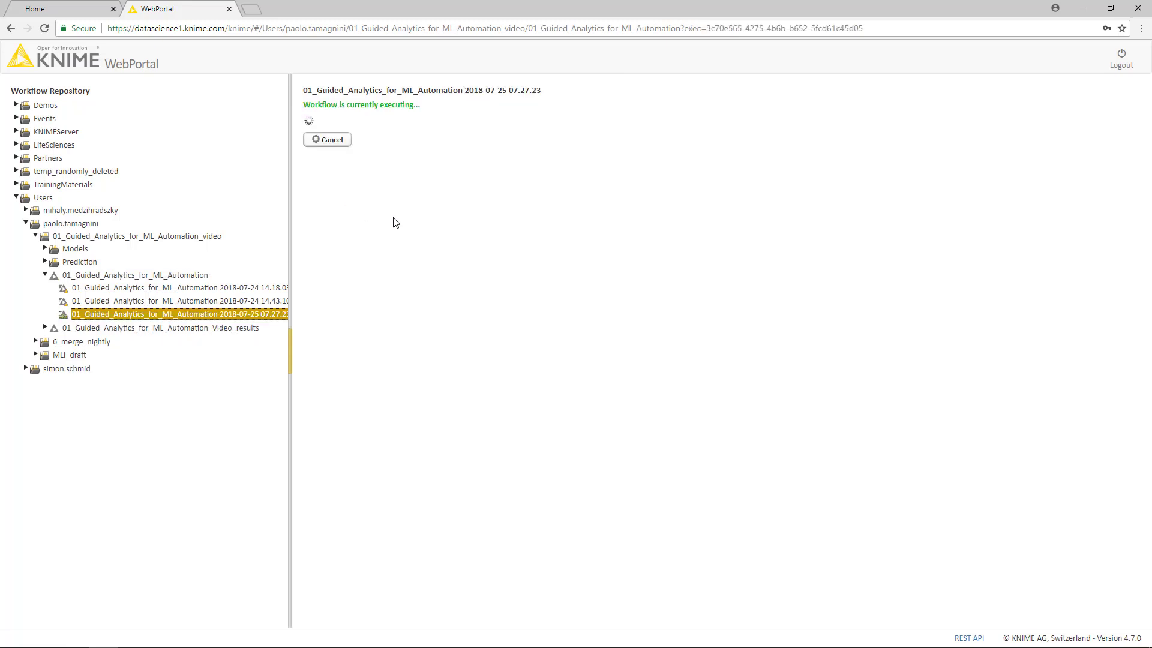
# Reload the workflow in single-page mode by appending &single to the URL
pyautogui.click(891, 29)
pyautogui.write('&single')
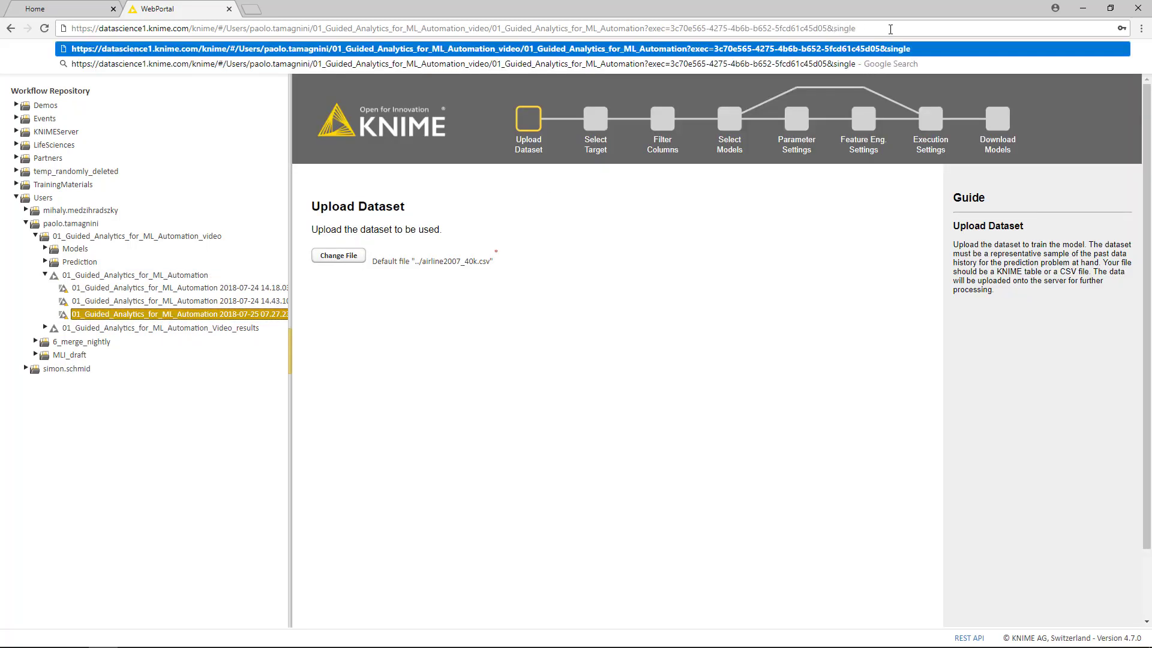
pyautogui.press('Return')
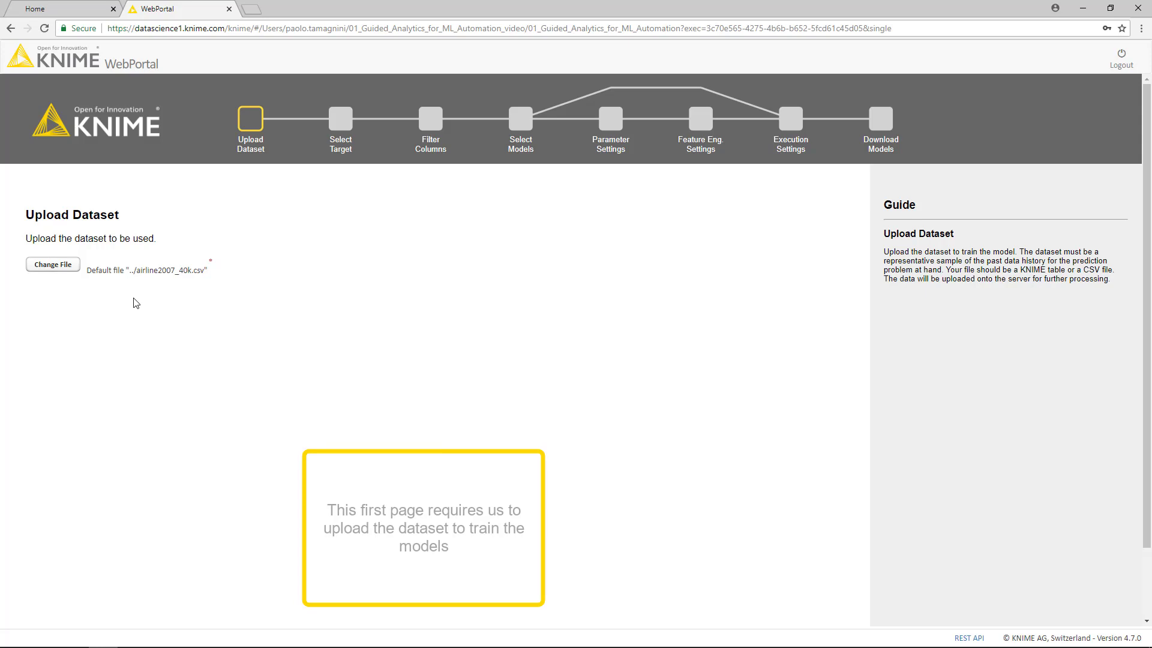
# Upload airline2007_40k.csv as the dataset and advance to Select Target
pyautogui.click(72, 265)
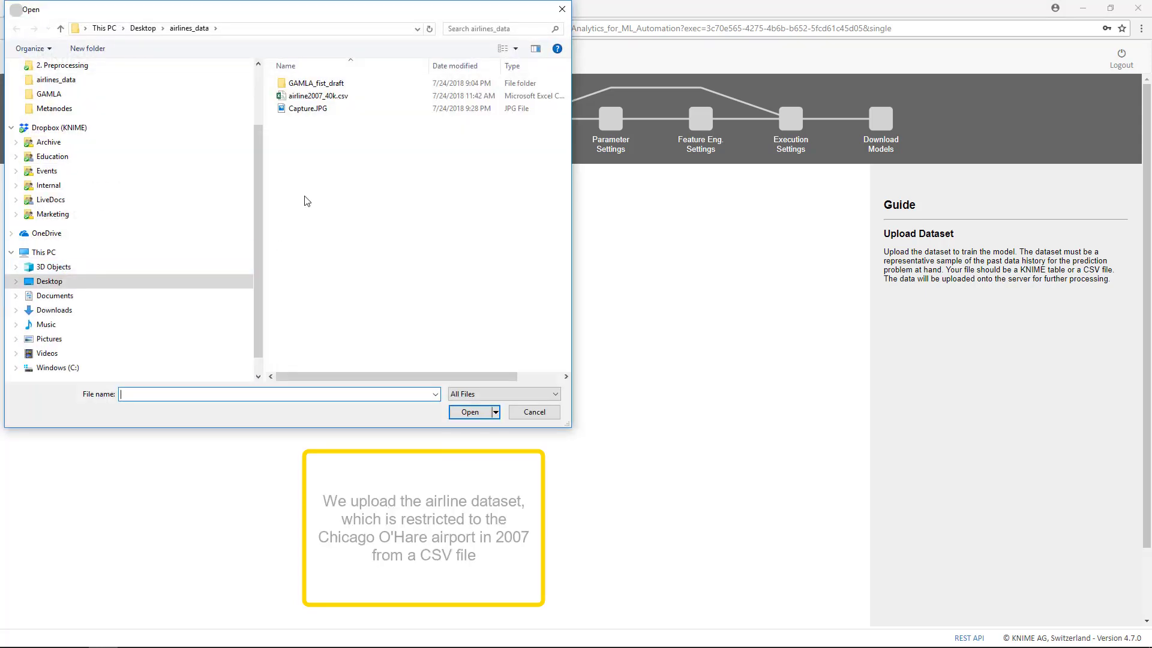
pyautogui.click(336, 96)
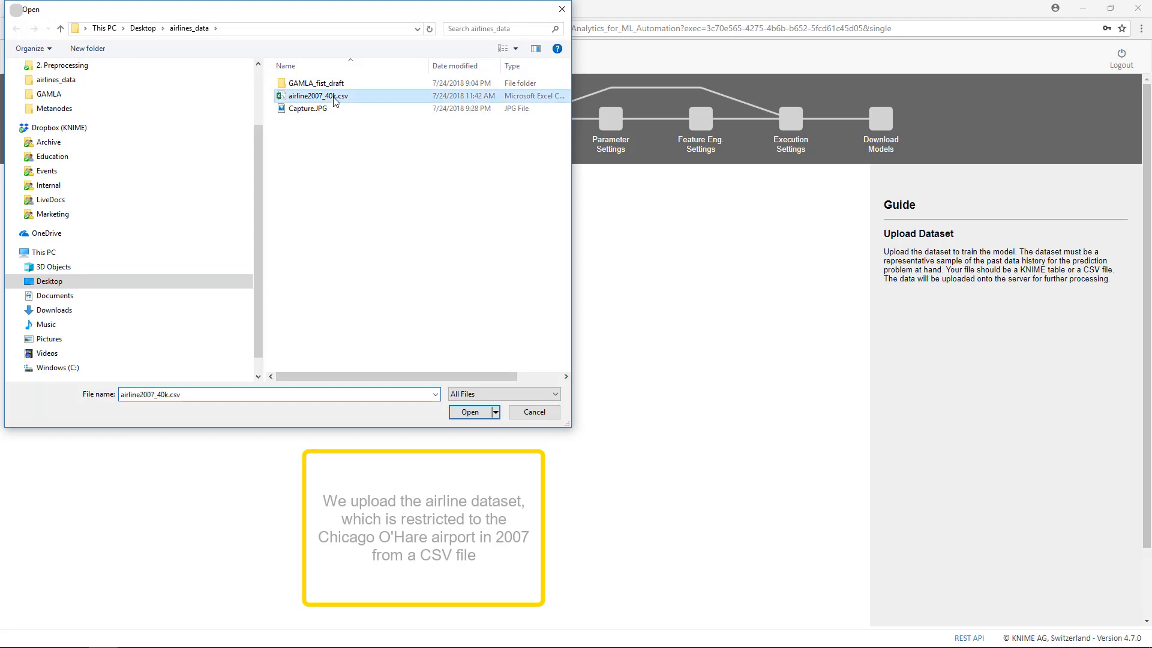
pyautogui.click(469, 412)
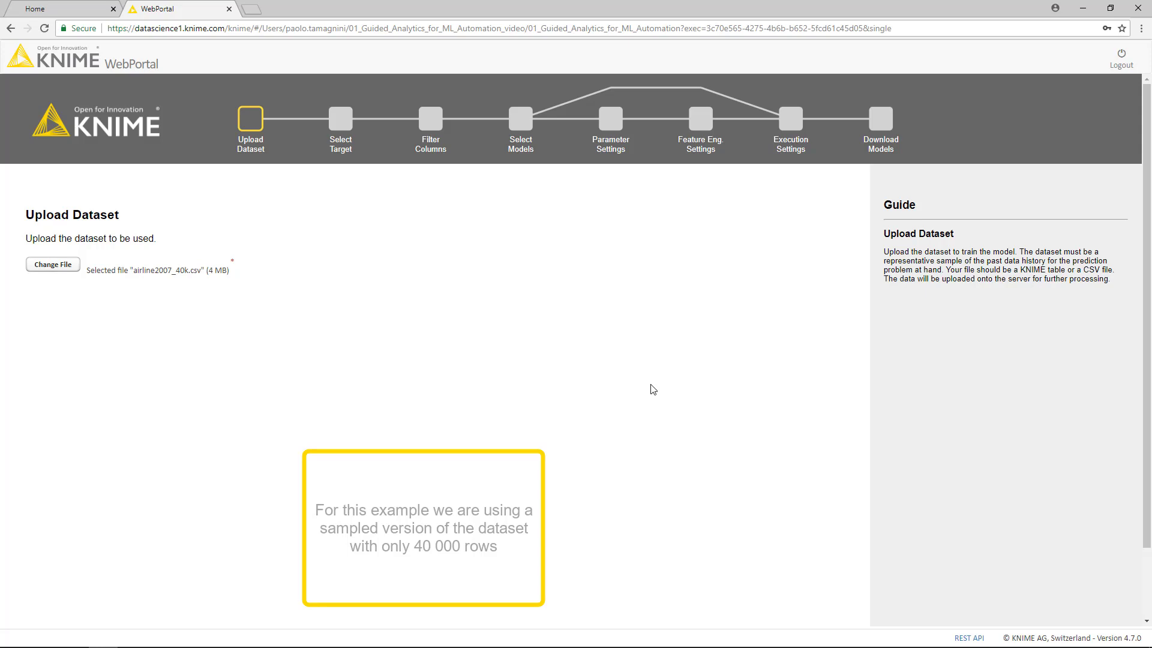
pyautogui.click(1112, 621)
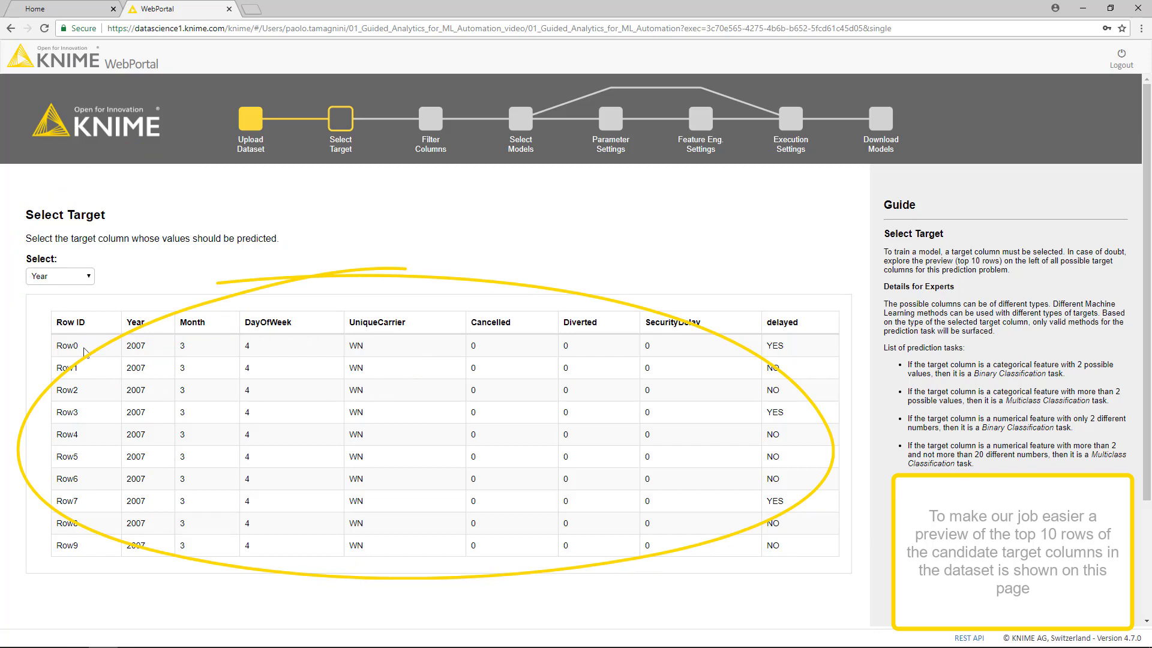
# Choose delayed as the target column and advance to Filter Columns
pyautogui.click(87, 281)
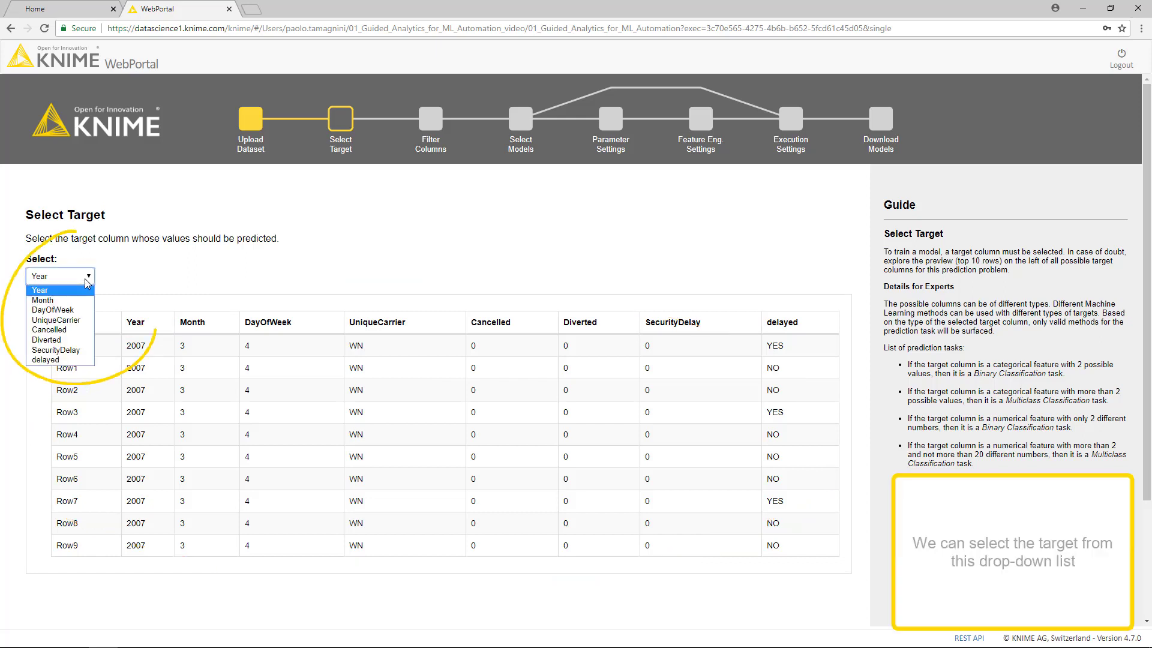
pyautogui.click(68, 360)
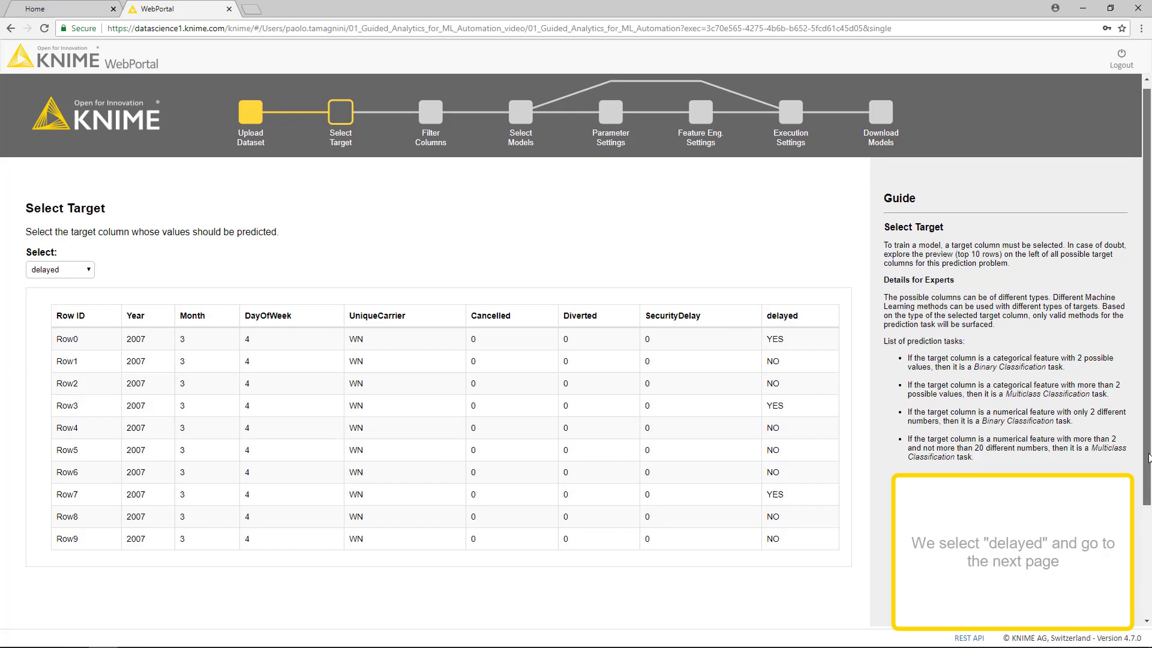
pyautogui.scroll(-3, 720, 594)
pyautogui.click(1114, 619)
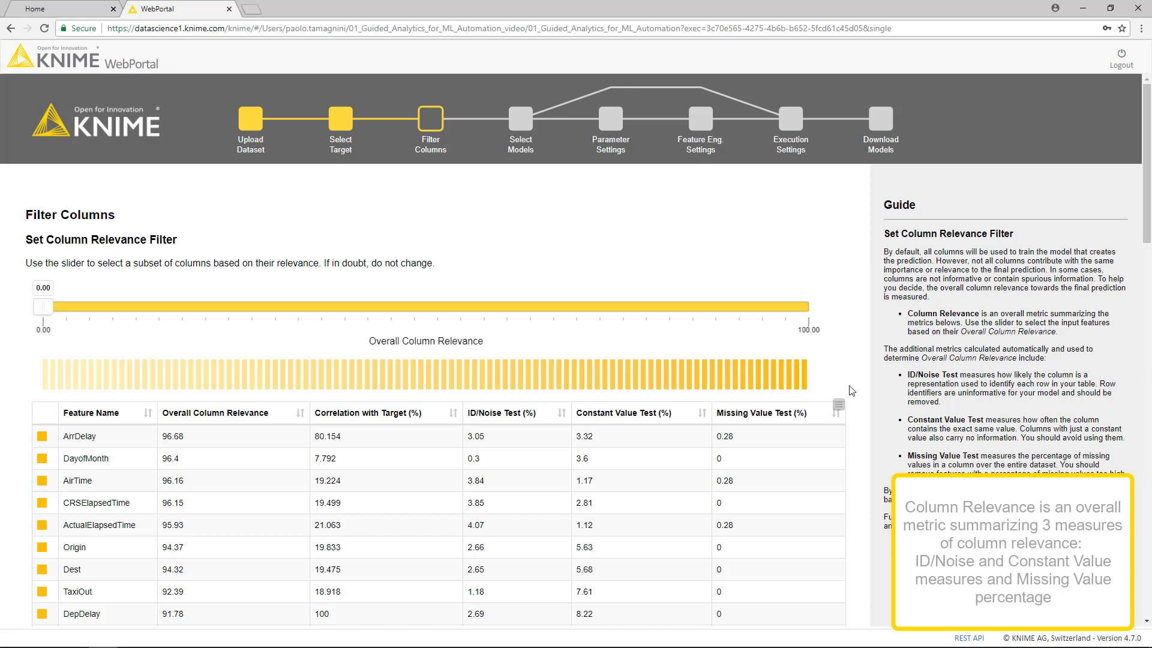
# Set the Column Relevance slider threshold to 39.73
pyautogui.moveTo(43, 312); pyautogui.dragTo(817, 358)
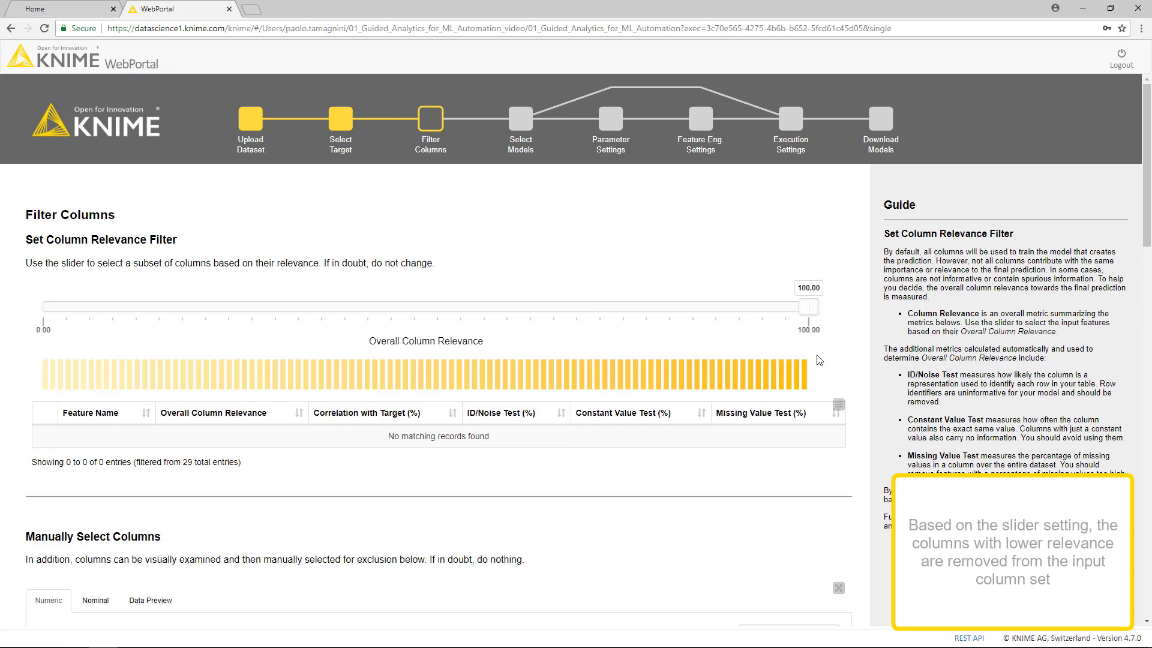
pyautogui.moveTo(808, 310); pyautogui.dragTo(346, 314)
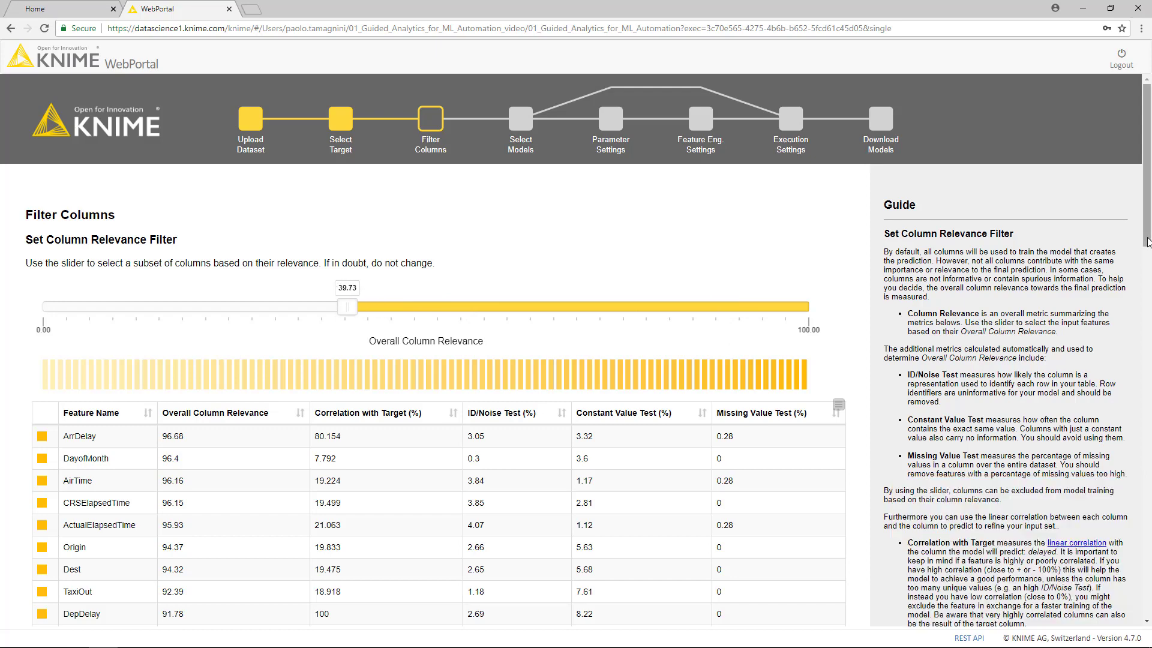
pyautogui.scroll(-2, 1149, 288)
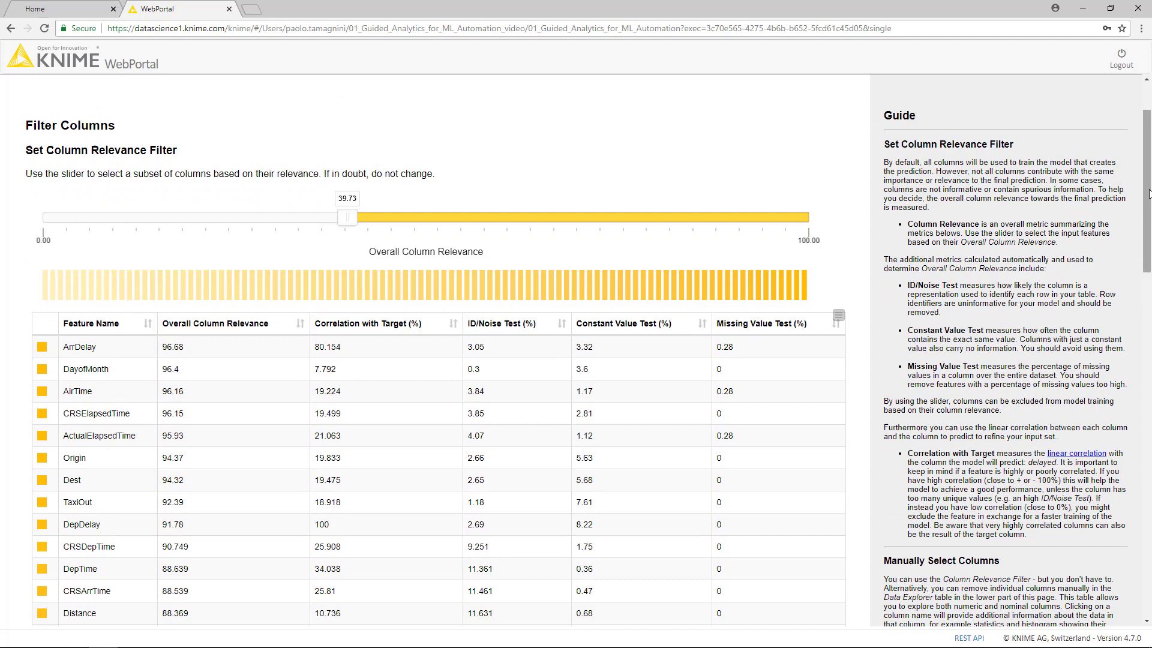
pyautogui.scroll(-2, 1149, 240)
pyautogui.moveTo(1147, 219); pyautogui.dragTo(1148, 242)
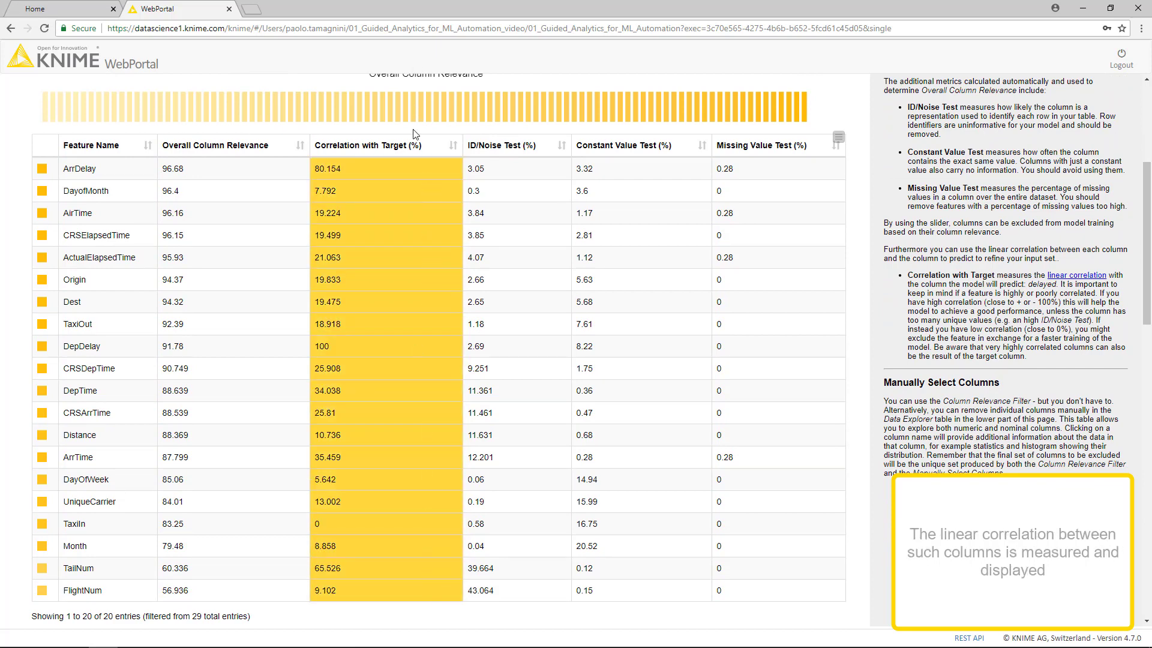
# Sort features by Correlation with Target (%), highest first
pyautogui.click(414, 146)
pyautogui.click(414, 146)
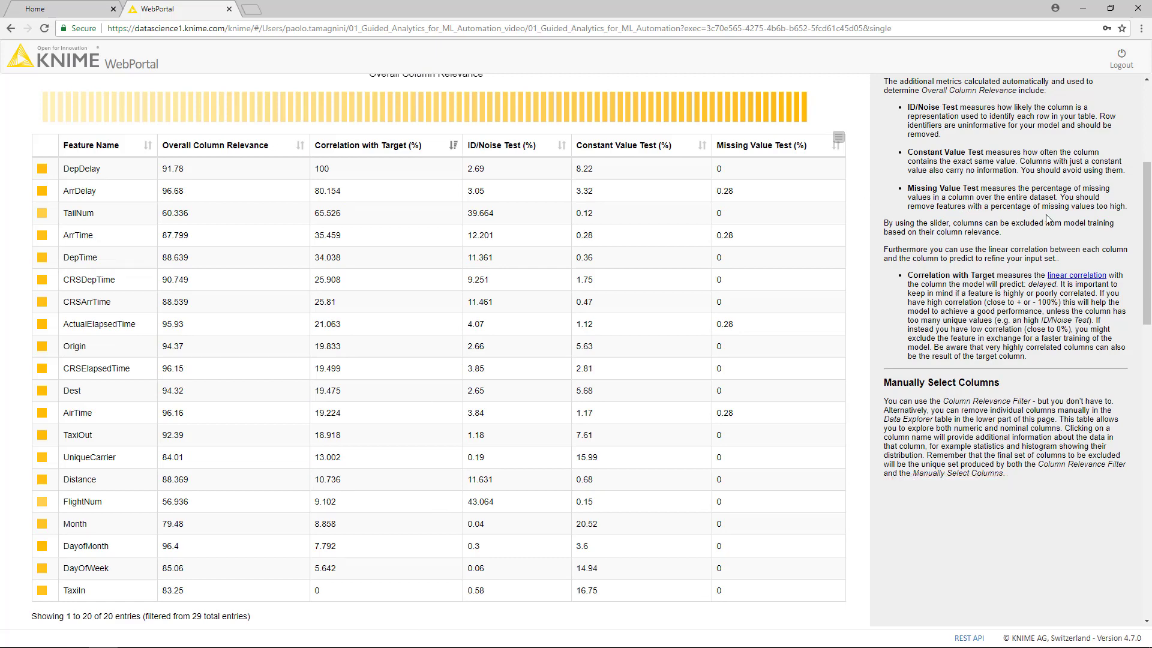
pyautogui.moveTo(1147, 217); pyautogui.dragTo(1149, 408)
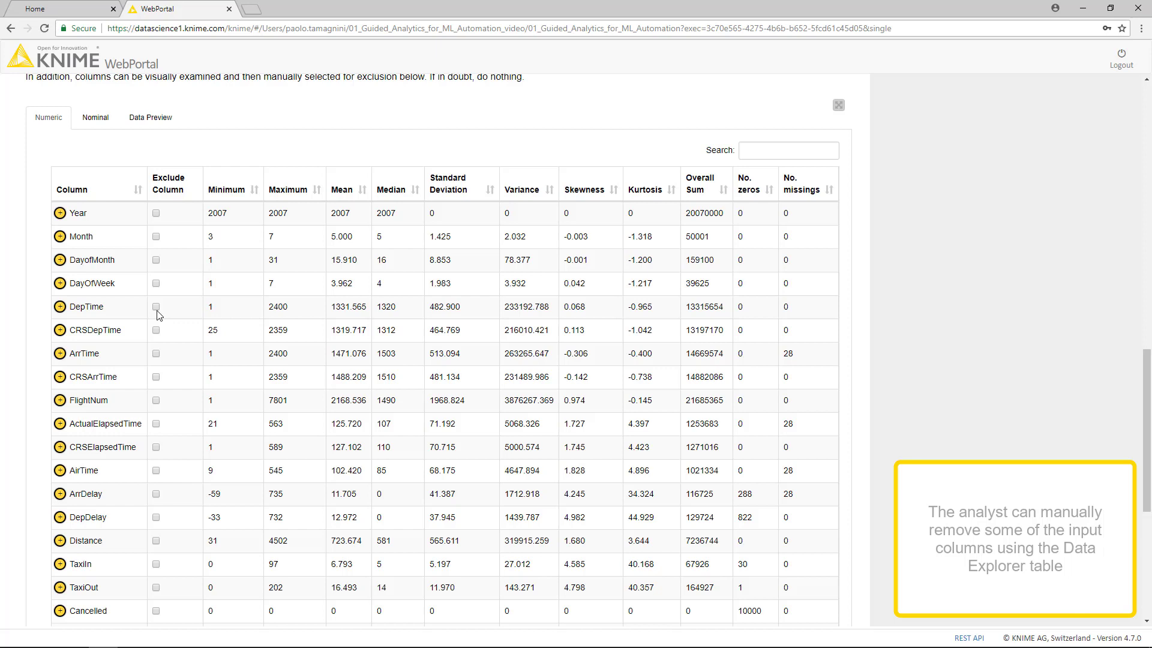
# Inspect ArrTime's statistics and histogram, and review the Nominal column statistics
pyautogui.click(60, 354)
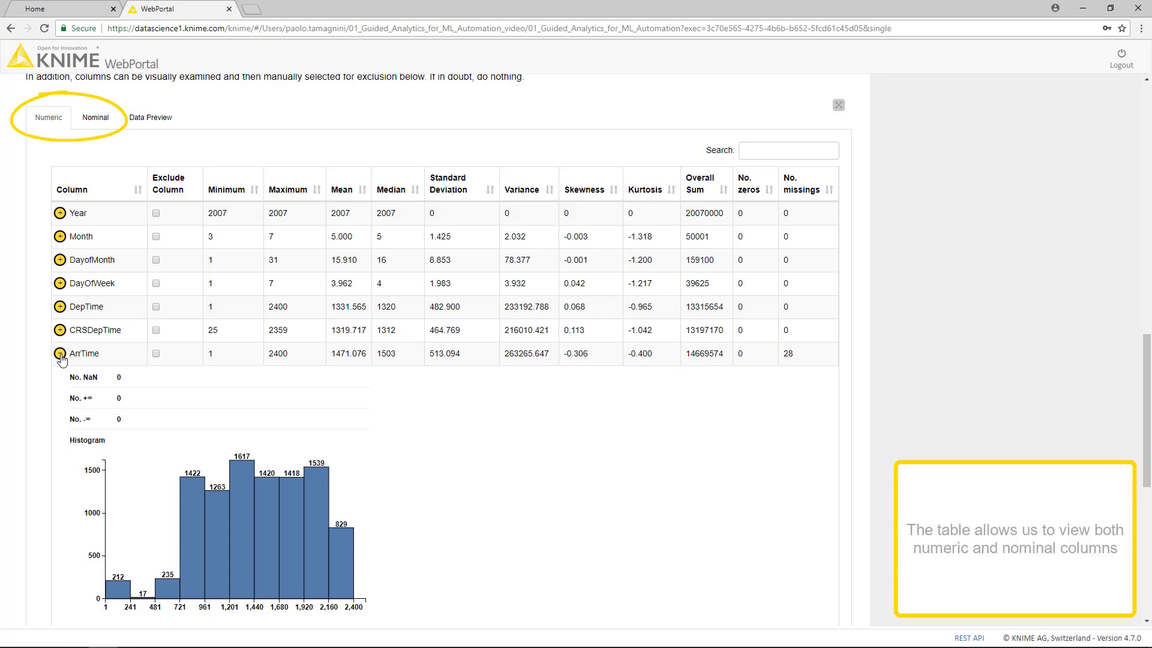
pyautogui.click(96, 124)
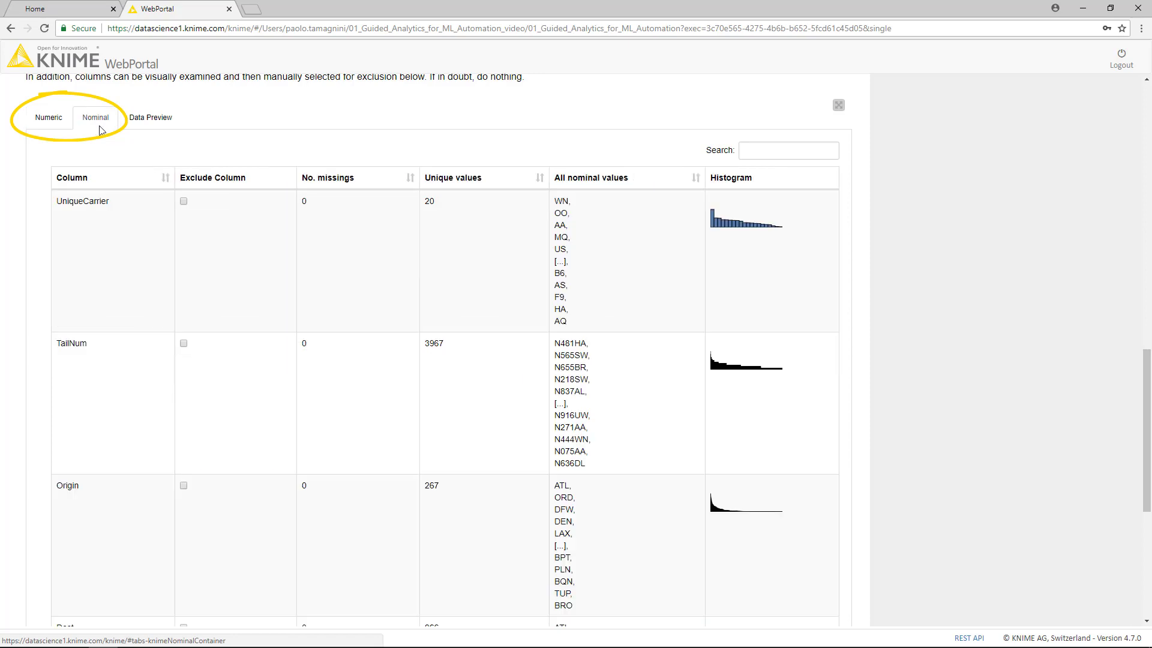
pyautogui.moveTo(1149, 372); pyautogui.dragTo(1150, 378)
pyautogui.click(59, 98)
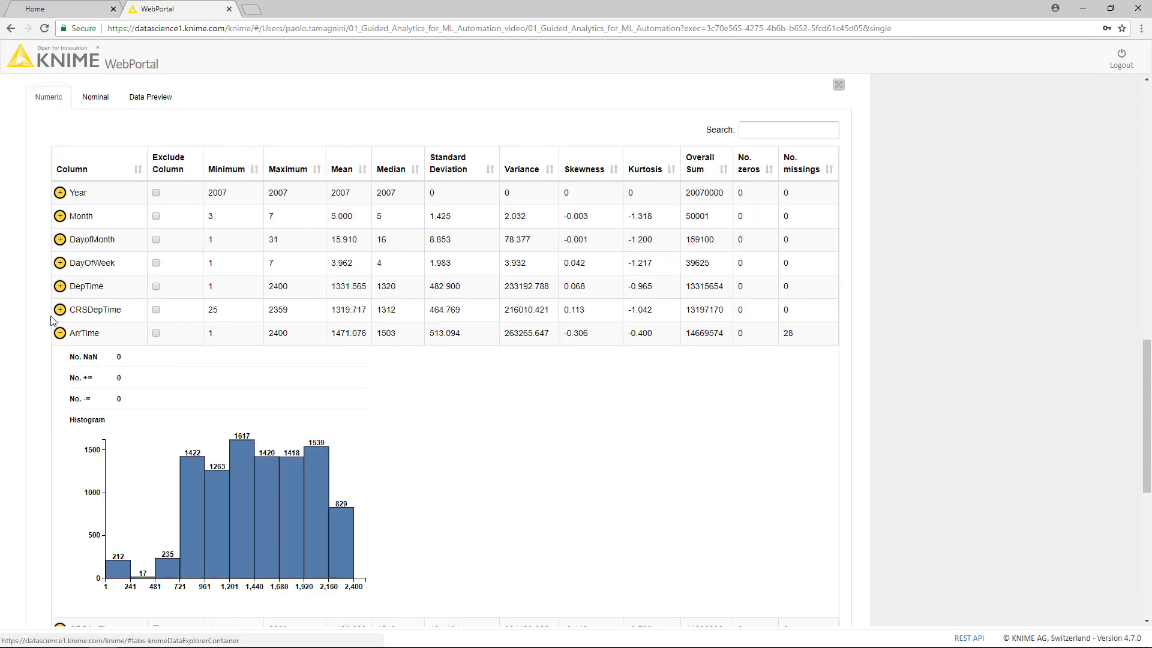
pyautogui.scroll(-1, 61, 330)
pyautogui.click(60, 312)
# Exclude DepTime, ArrTime, ActualElapsedTime, AirTime, ArrDelay, DepDelay, Cancelled, Diverted and CarrierDelay
pyautogui.click(156, 266)
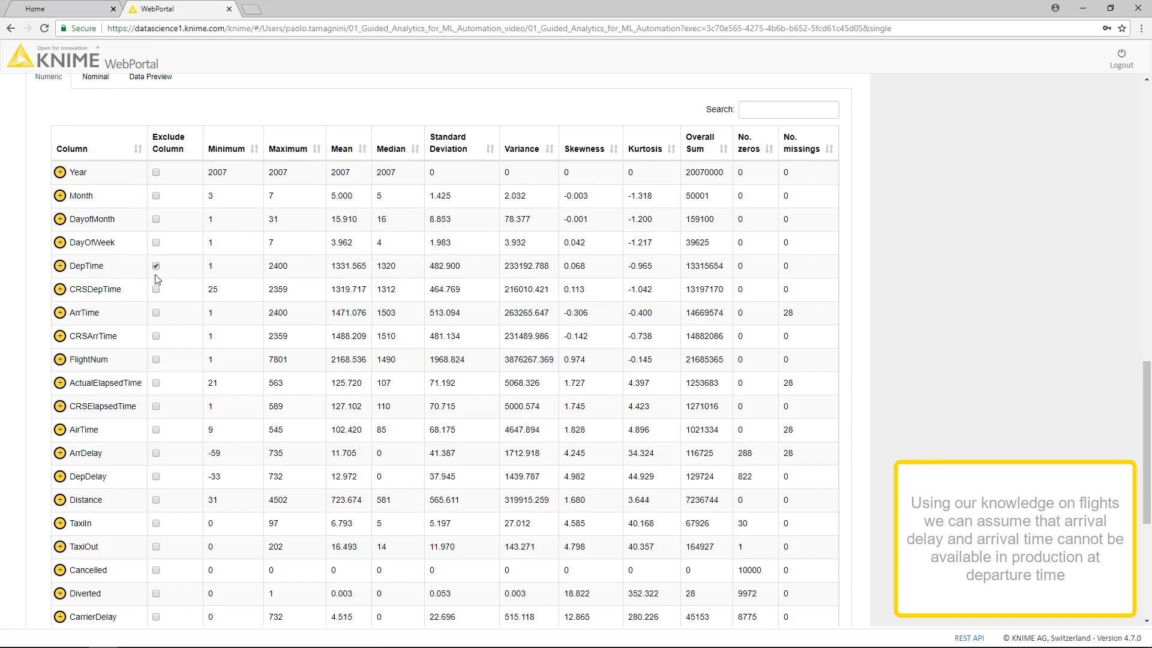
pyautogui.click(156, 313)
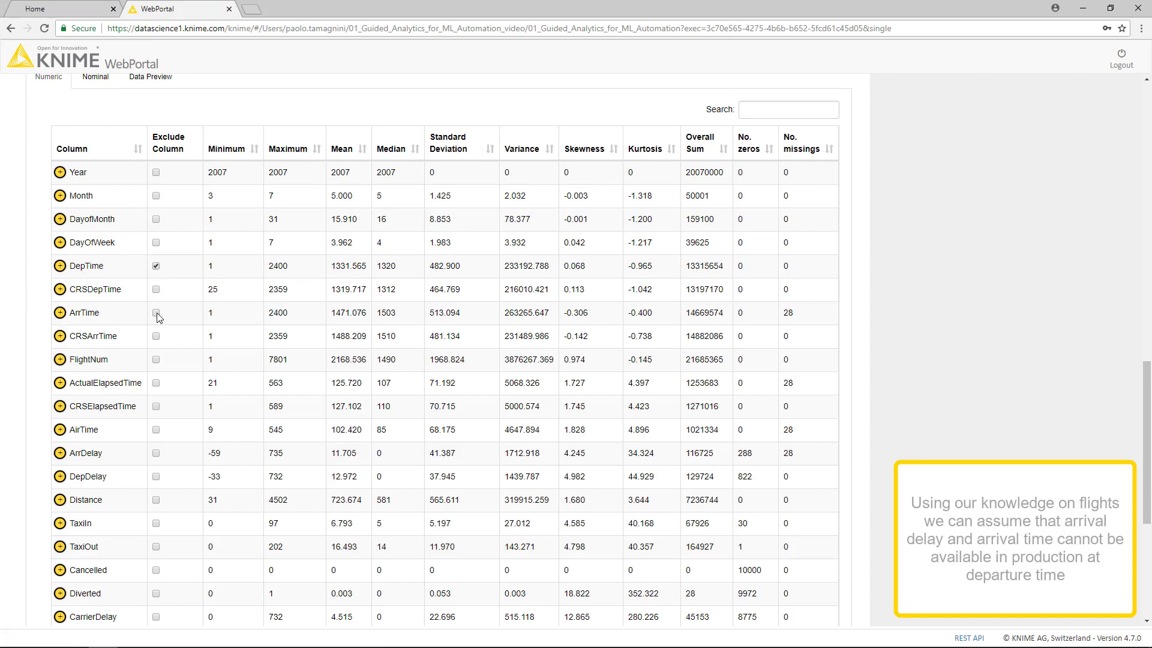
pyautogui.click(156, 383)
pyautogui.click(157, 430)
pyautogui.click(156, 453)
pyautogui.click(156, 477)
pyautogui.click(156, 570)
pyautogui.click(156, 594)
pyautogui.click(156, 617)
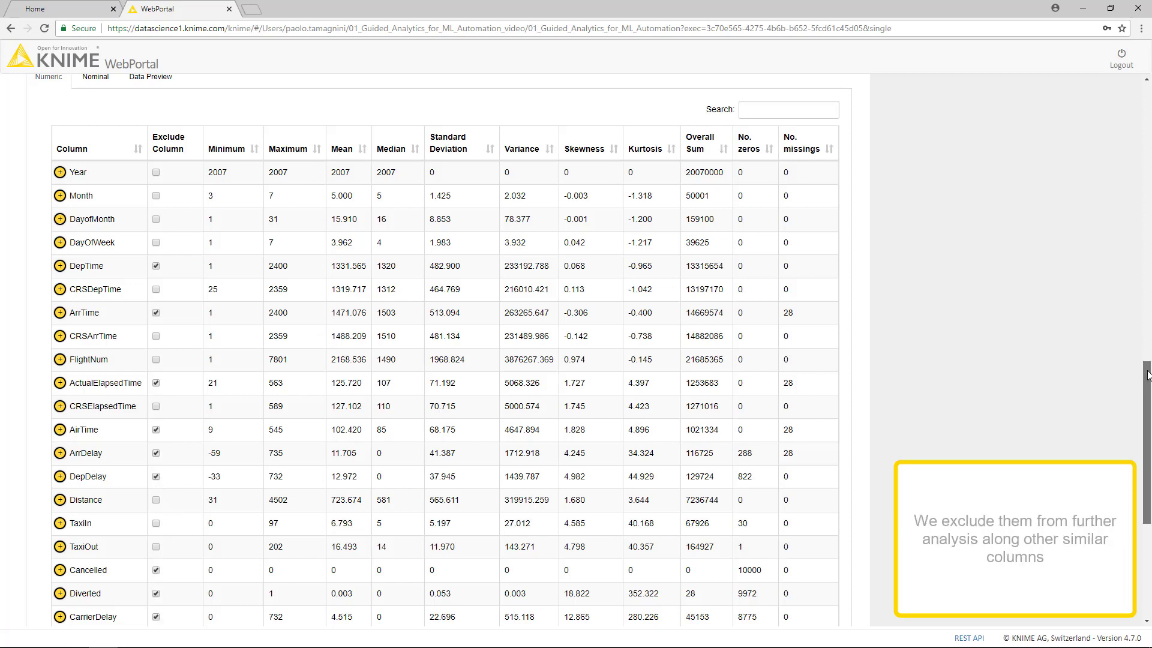
# Exclude WeatherDelay, NASDelay, SecurityDelay and LateAircraftDelay, then advance to Select Models
pyautogui.scroll(-3, 151, 501)
pyautogui.click(155, 498)
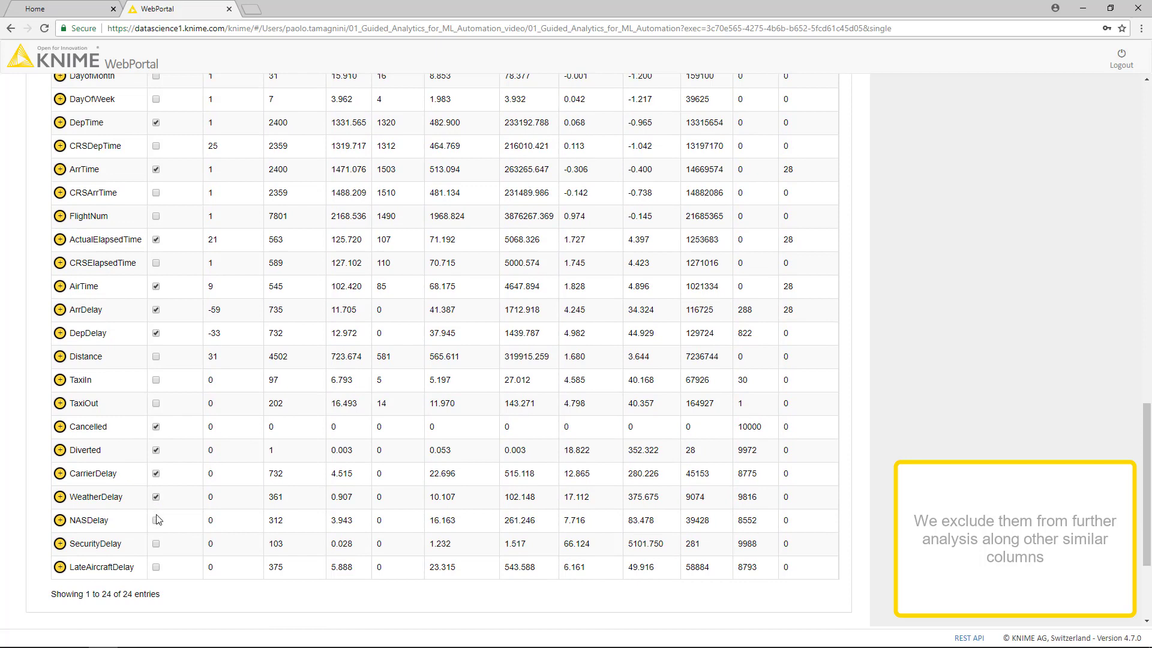
pyautogui.click(155, 521)
pyautogui.click(156, 544)
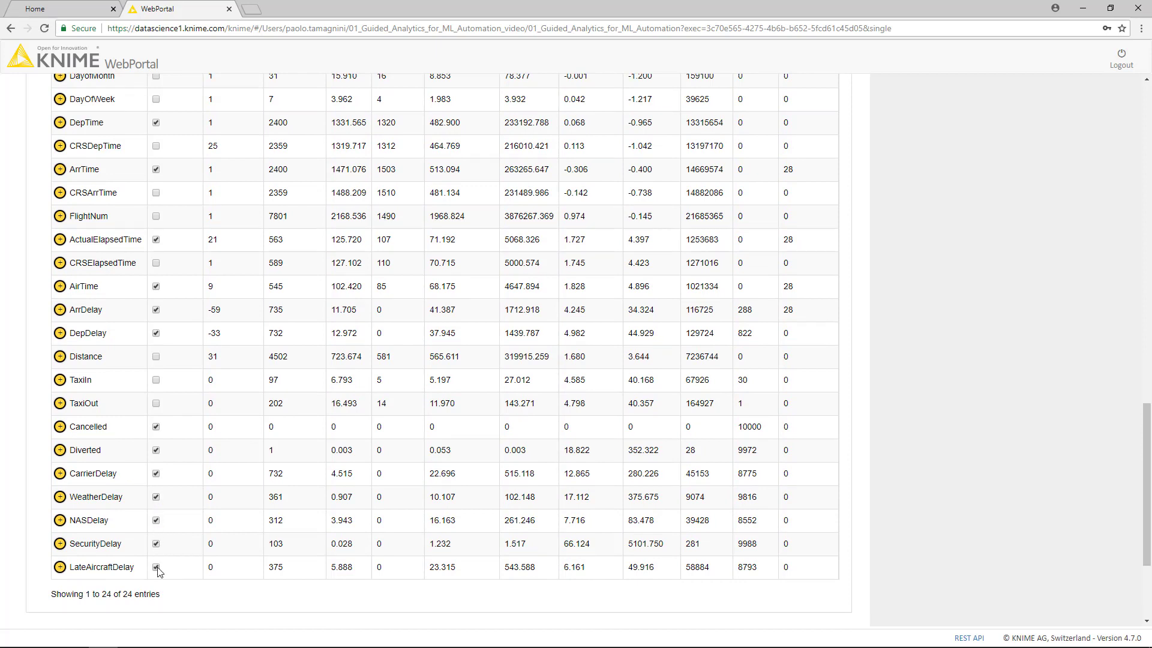
pyautogui.click(156, 567)
pyautogui.moveTo(1147, 483); pyautogui.dragTo(1147, 535)
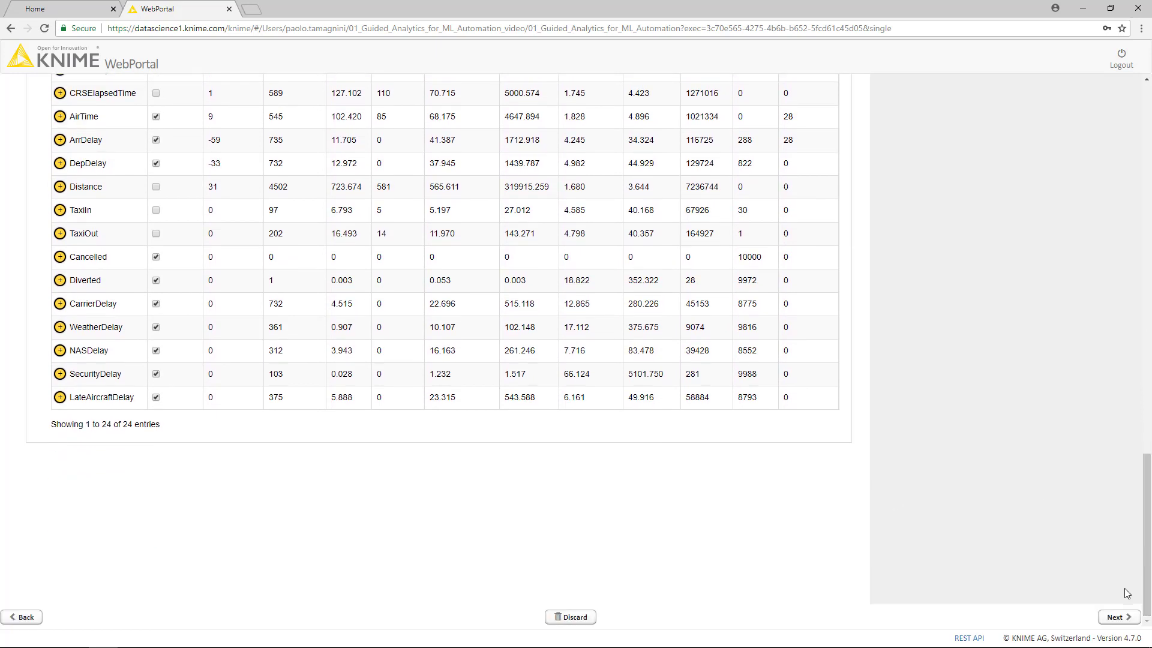
pyautogui.click(1124, 618)
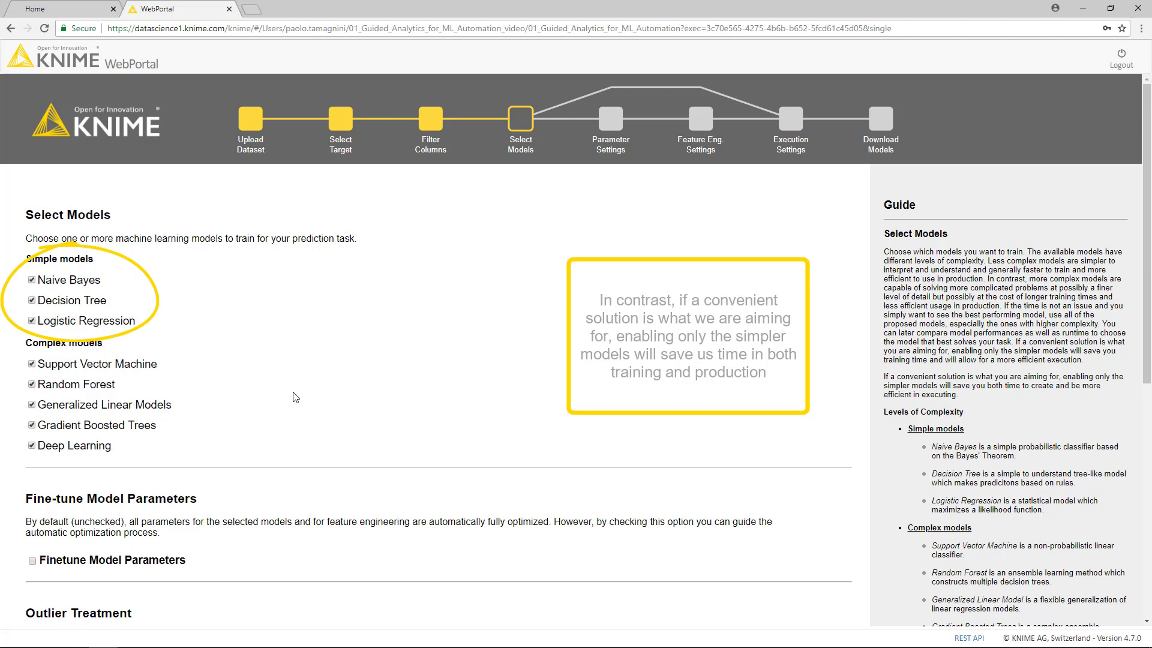
# Deselect Naive Bayes, Logistic Regression, Support Vector Machine and Deep Learning from training
pyautogui.click(31, 280)
pyautogui.click(32, 321)
pyautogui.click(31, 364)
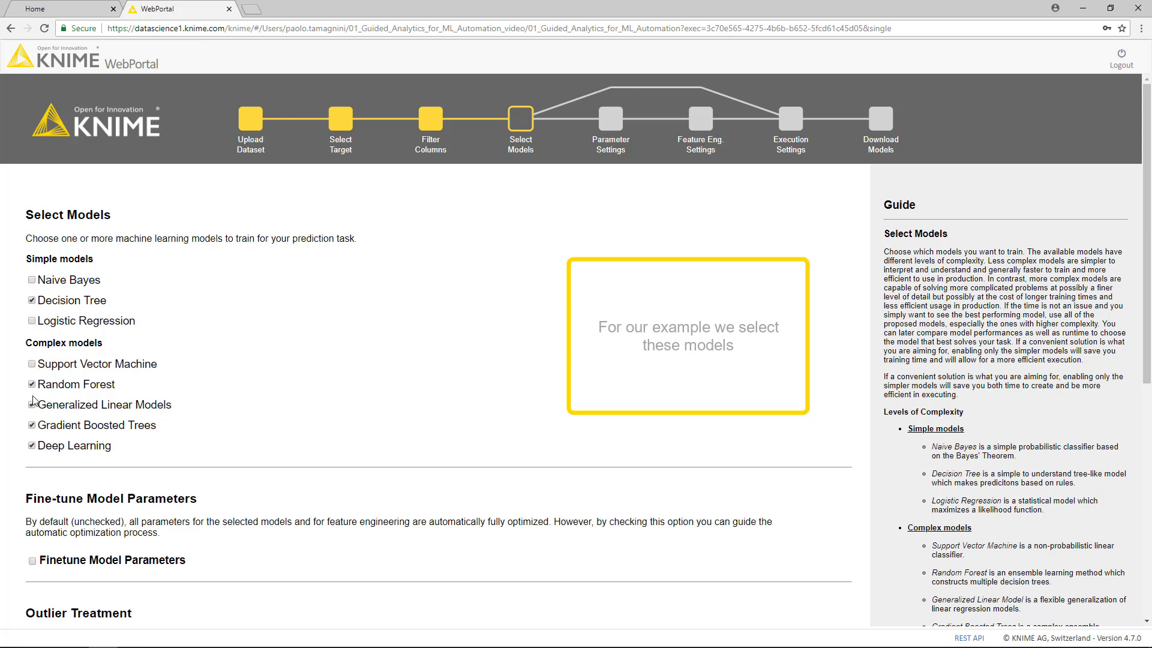
pyautogui.click(32, 446)
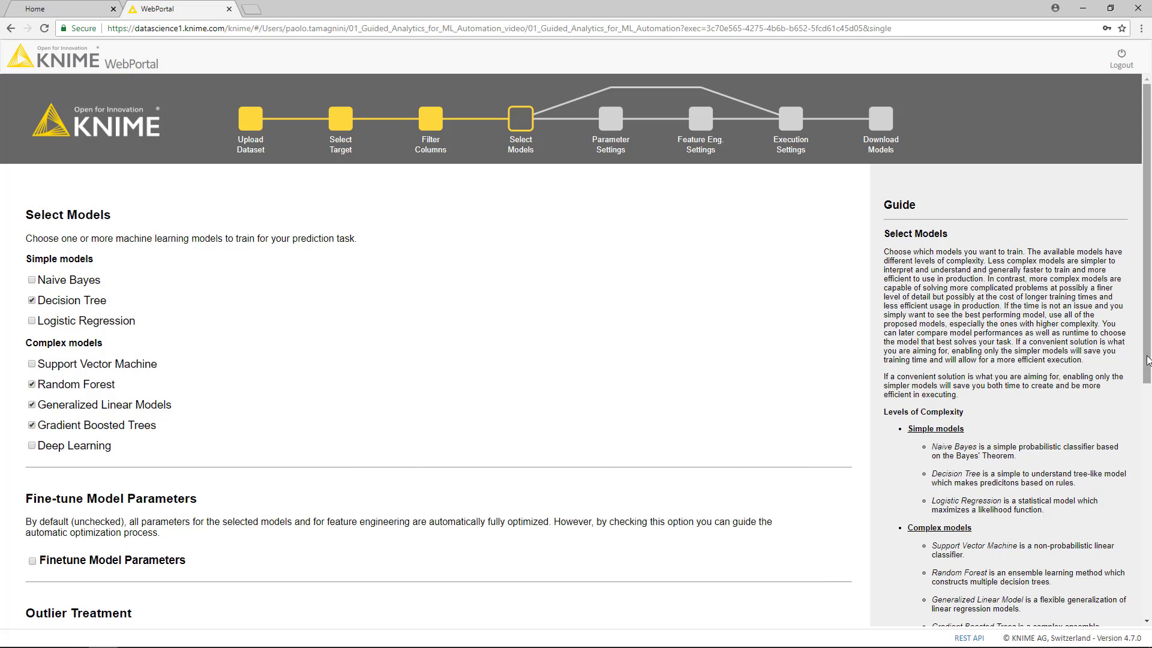
pyautogui.moveTo(1148, 360); pyautogui.dragTo(1147, 491)
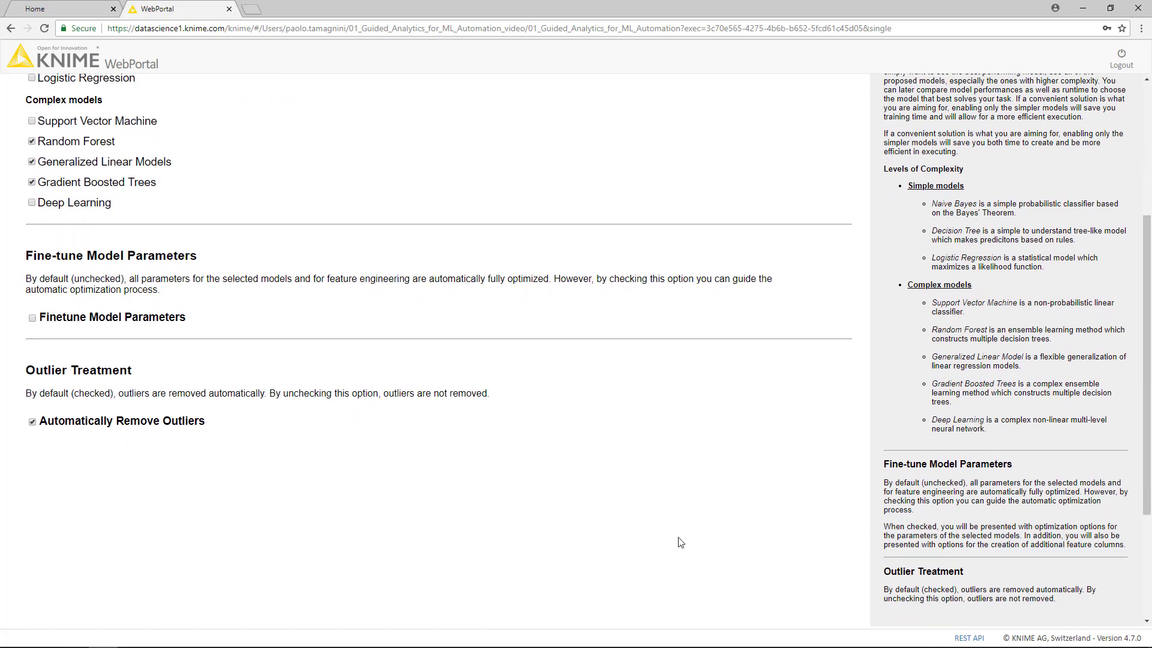
# Enable Finetune Model Parameters and advance to Parameter Settings
pyautogui.click(33, 318)
pyautogui.scroll(-3, 1147, 550)
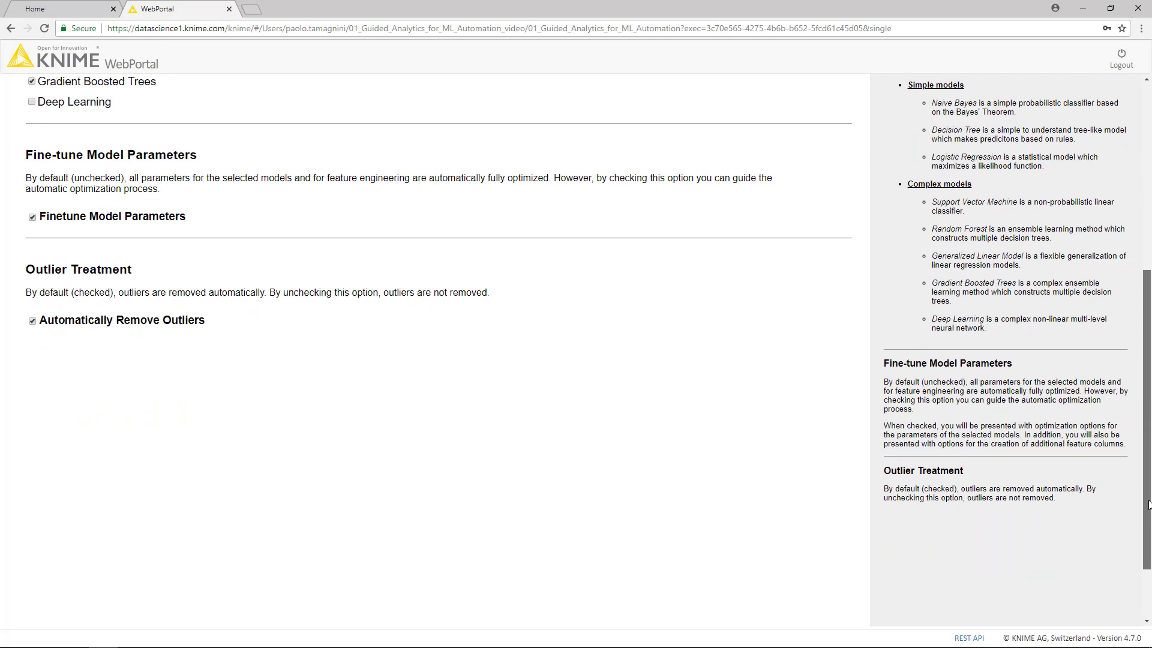
pyautogui.click(1116, 617)
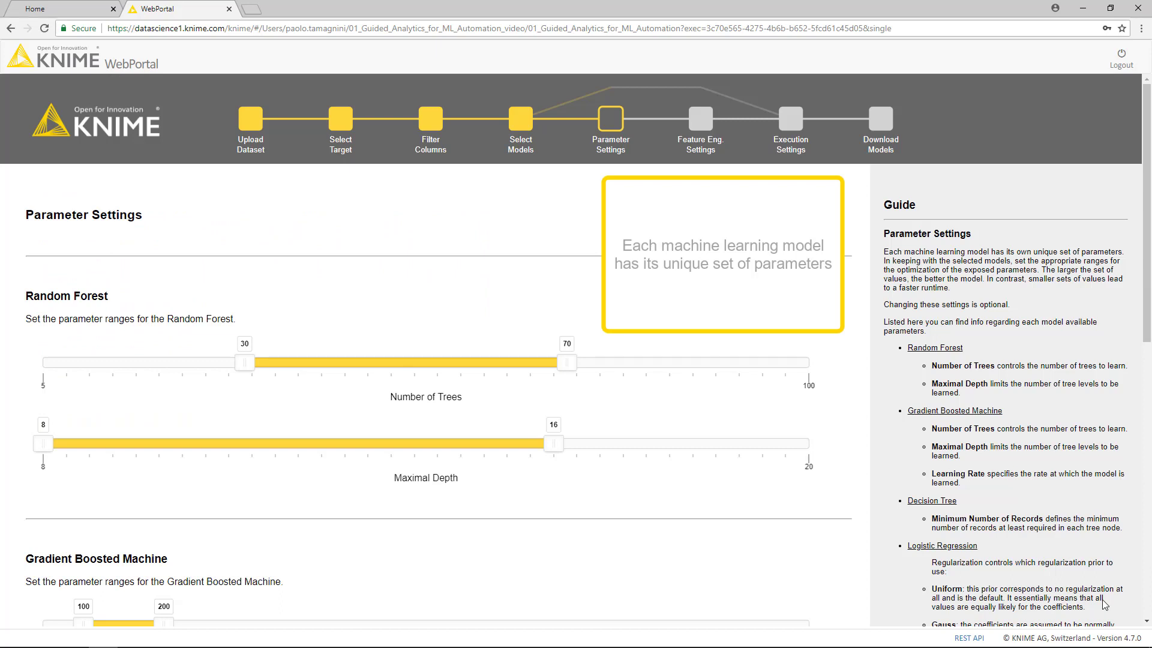
# Set Random Forest trees to 50–80 and minimum depth to 12
pyautogui.moveTo(246, 362); pyautogui.dragTo(389, 369)
pyautogui.moveTo(569, 365); pyautogui.dragTo(639, 370)
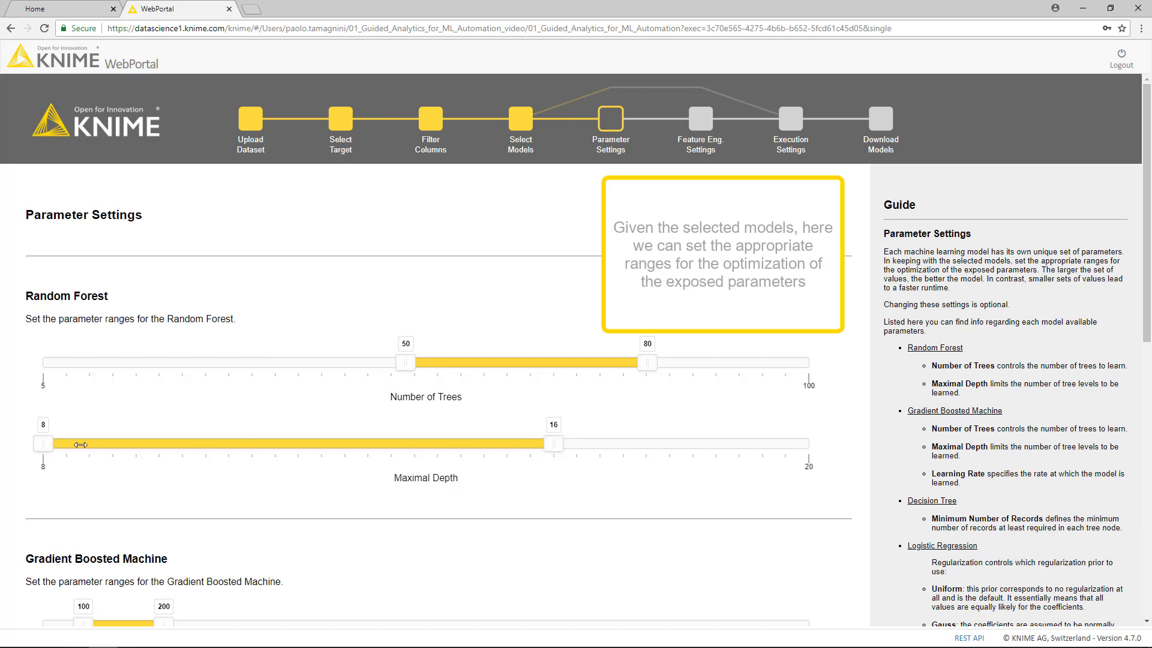
pyautogui.moveTo(44, 443); pyautogui.dragTo(273, 453)
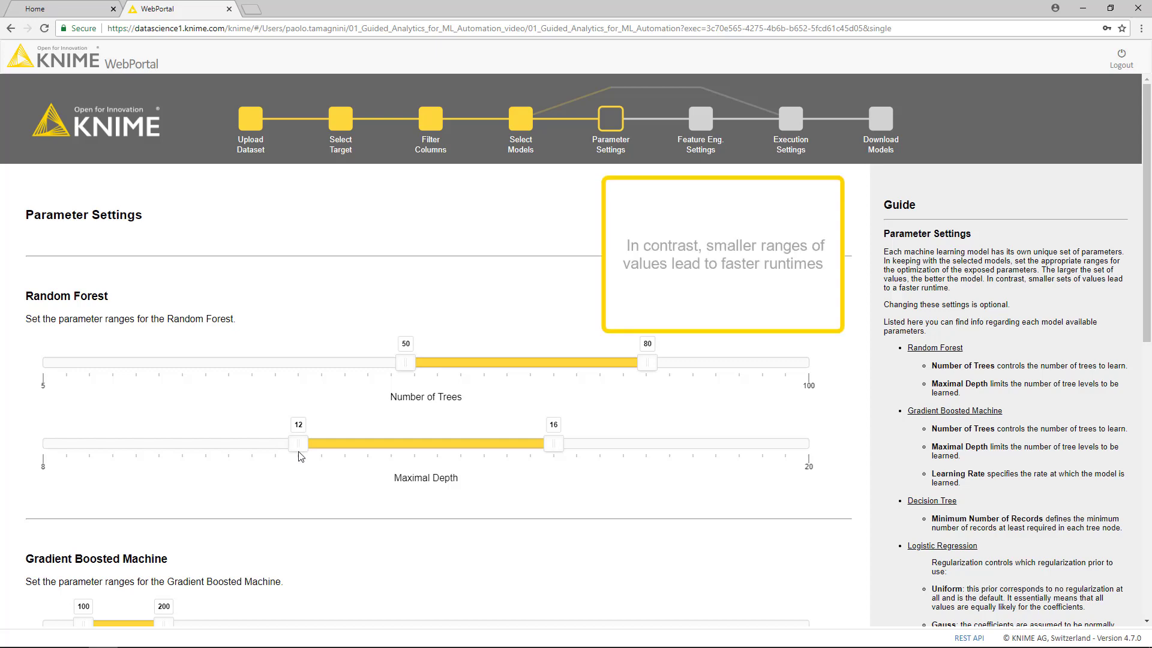
pyautogui.scroll(-1, 301, 466)
pyautogui.scroll(-6, 302, 465)
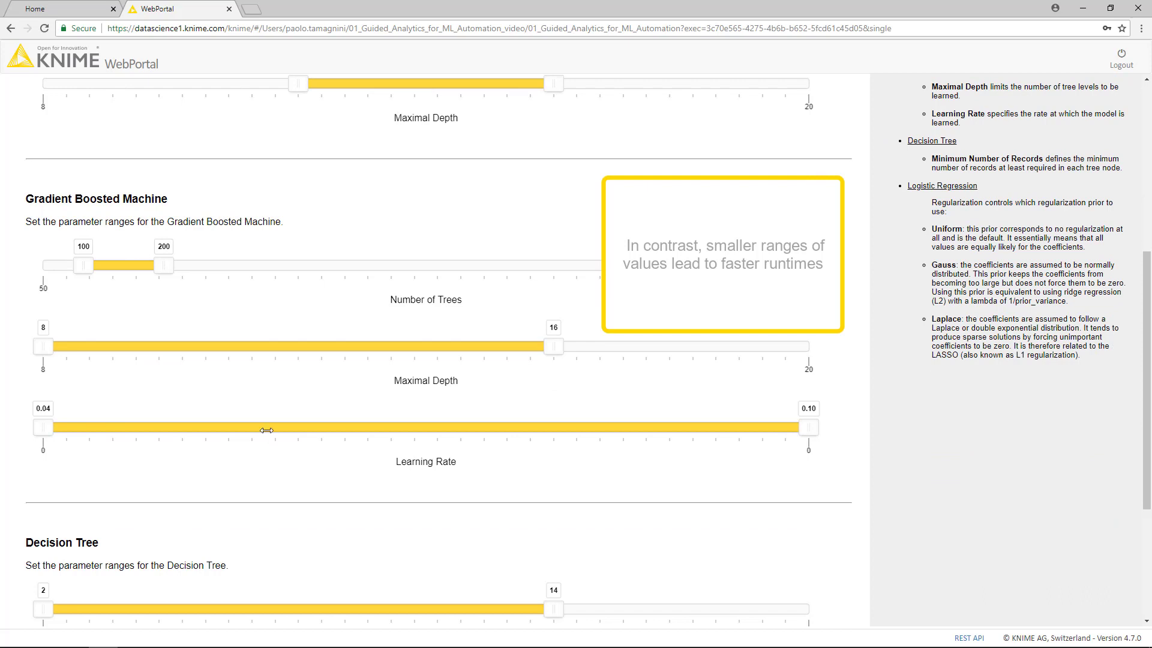
# Set Gradient Boosted Machine trees 200–300, minimum depth 12 and minimum learning rate 0.07
pyautogui.moveTo(165, 268); pyautogui.dragTo(244, 268)
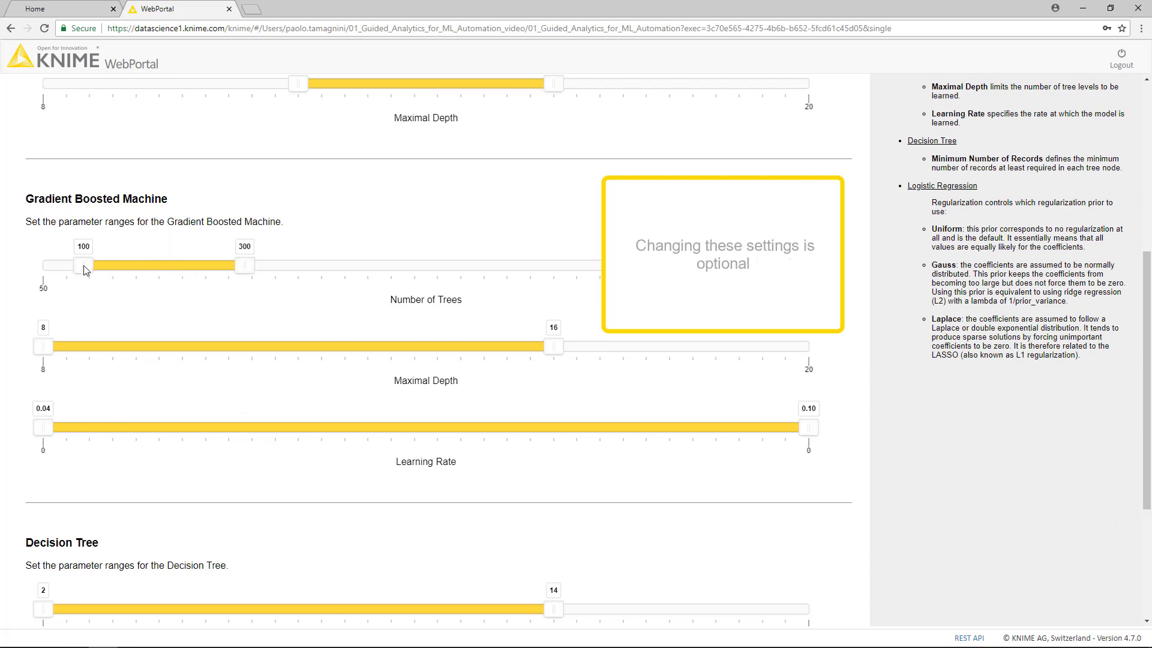
pyautogui.moveTo(84, 268); pyautogui.dragTo(161, 270)
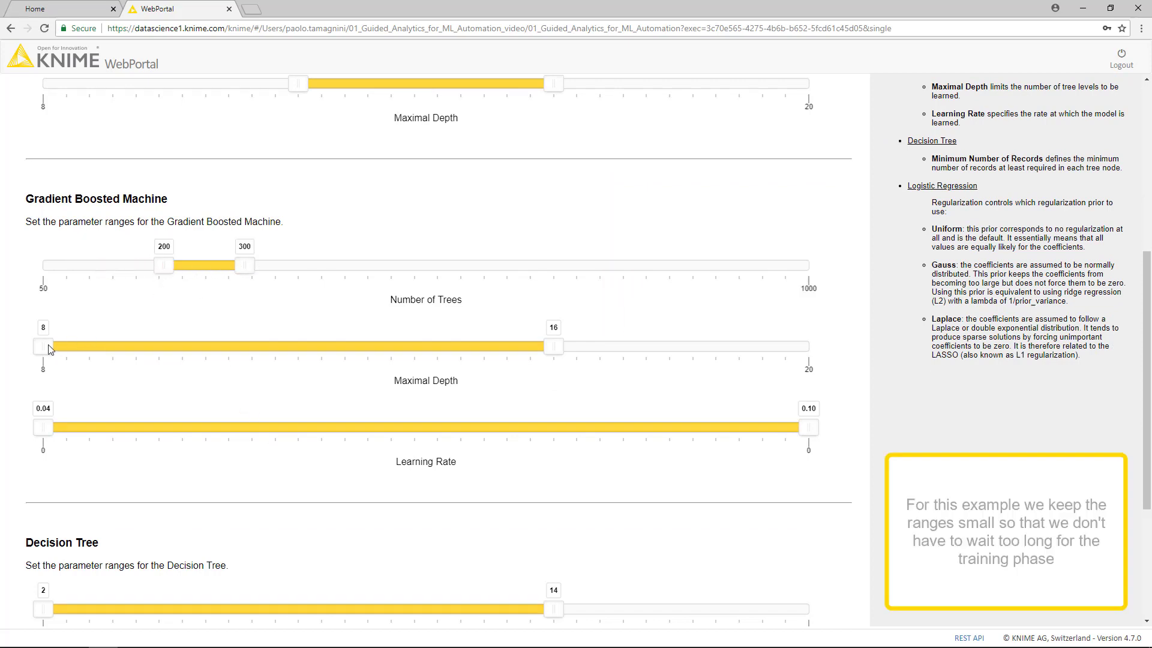
pyautogui.moveTo(42, 347); pyautogui.dragTo(299, 346)
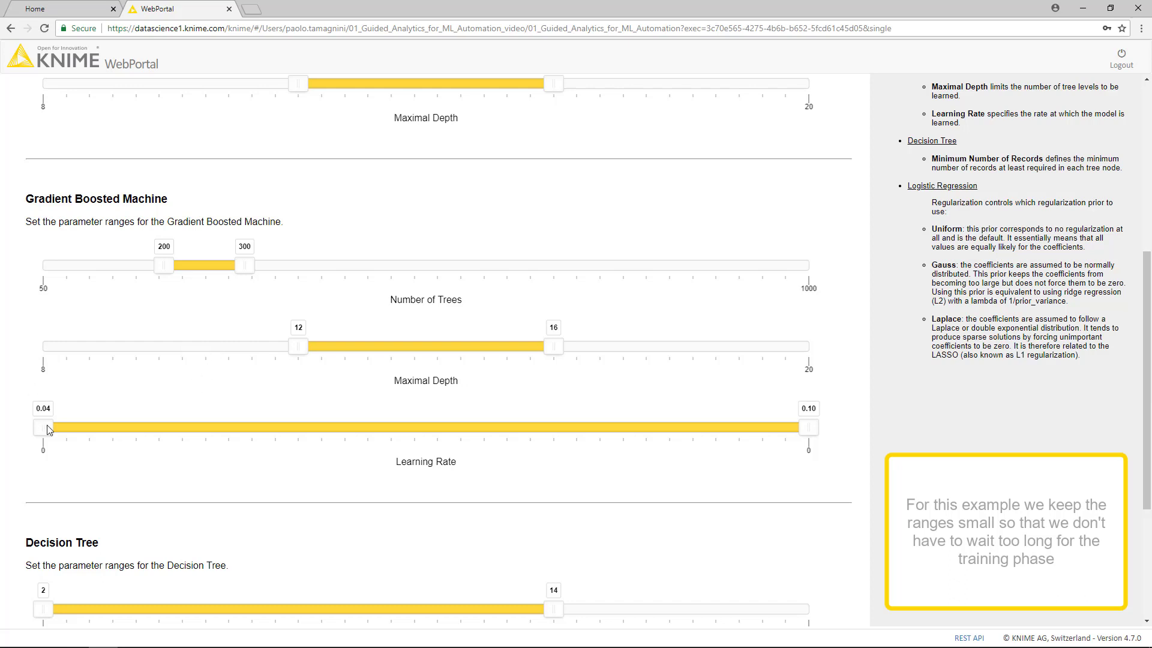
pyautogui.click(290, 427)
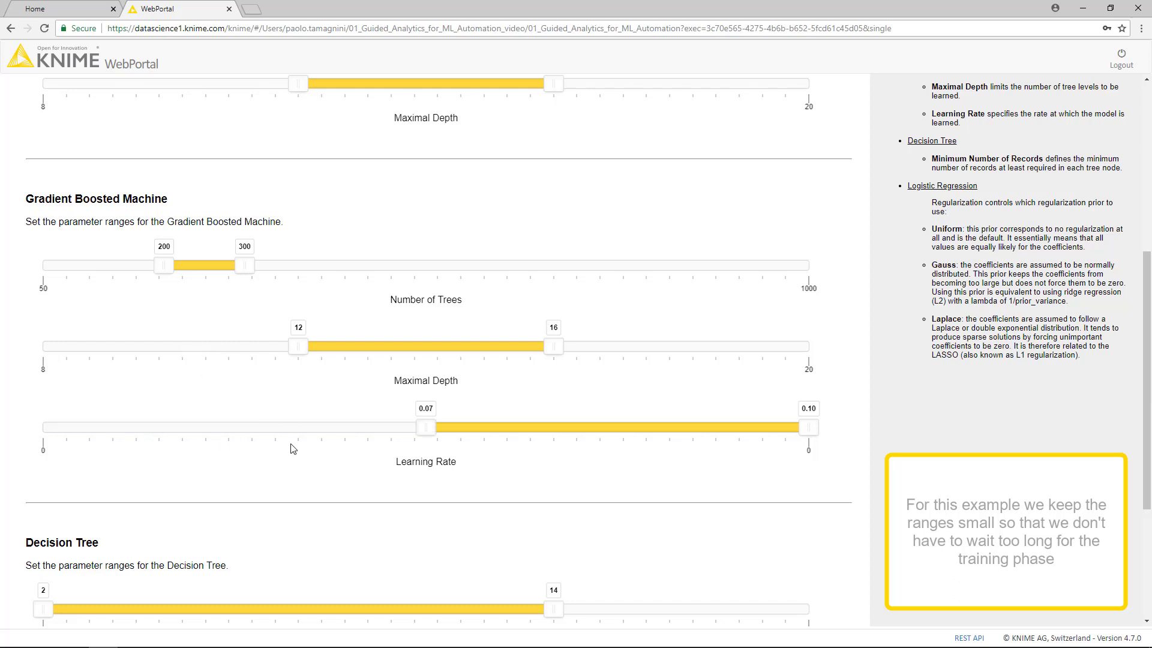
pyautogui.scroll(-1, 293, 447)
pyautogui.scroll(-3, 293, 453)
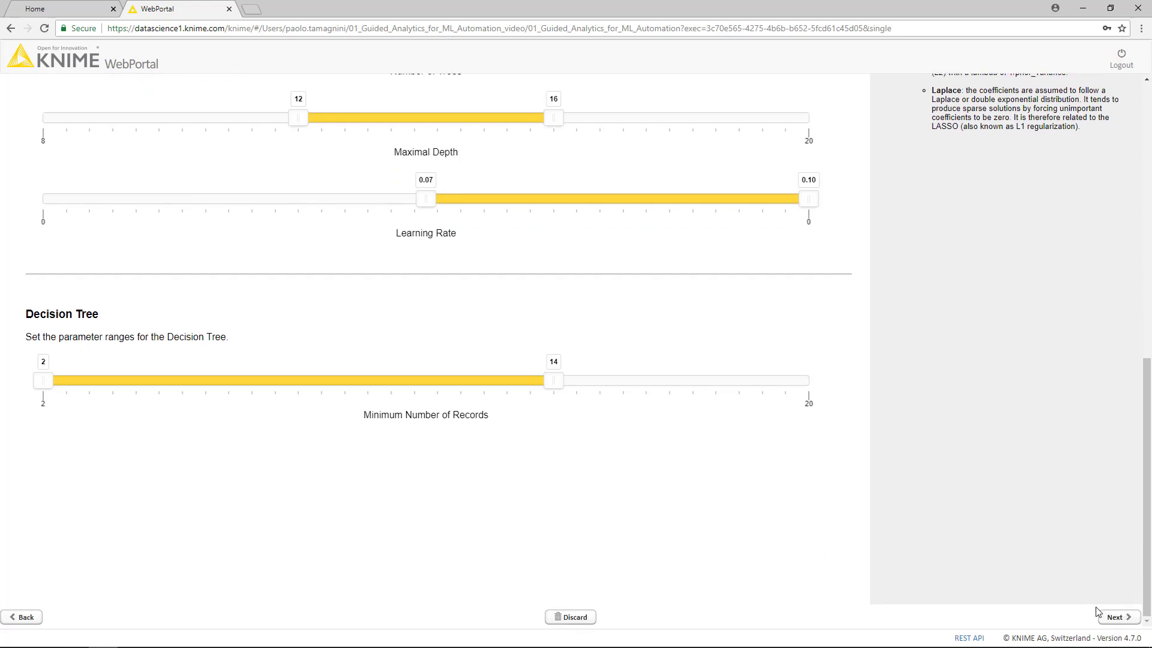
# Uncheck Dimensionality Reduction, return the Complexity slider to 0.20, and advance to Execution Settings
pyautogui.click(1109, 618)
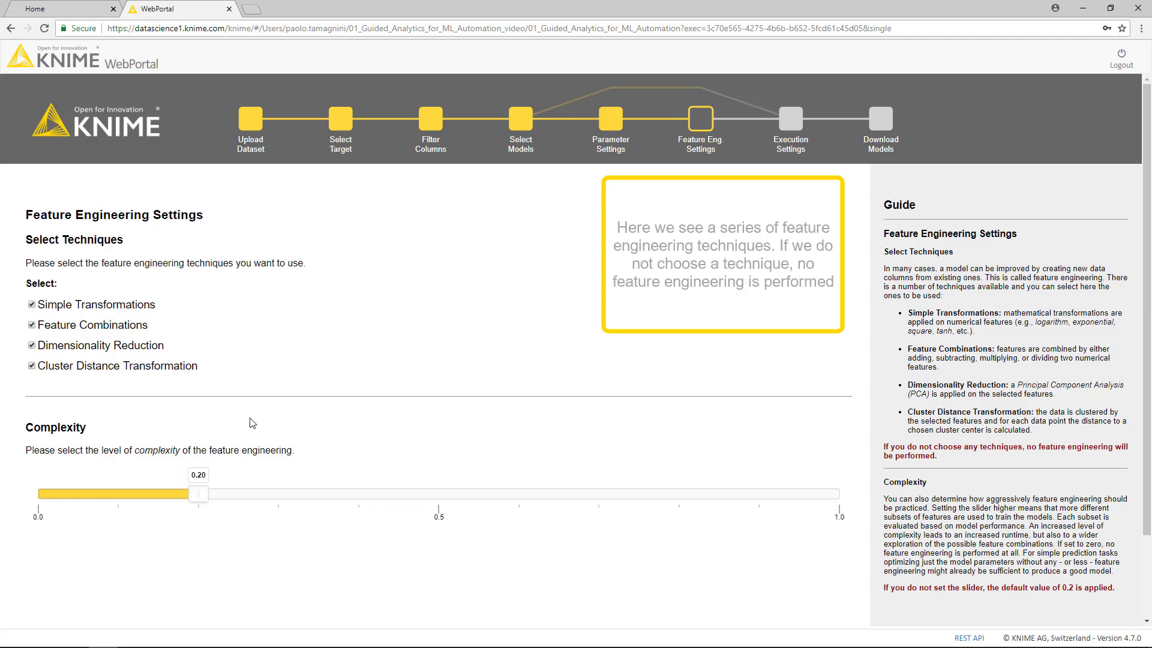
pyautogui.click(94, 350)
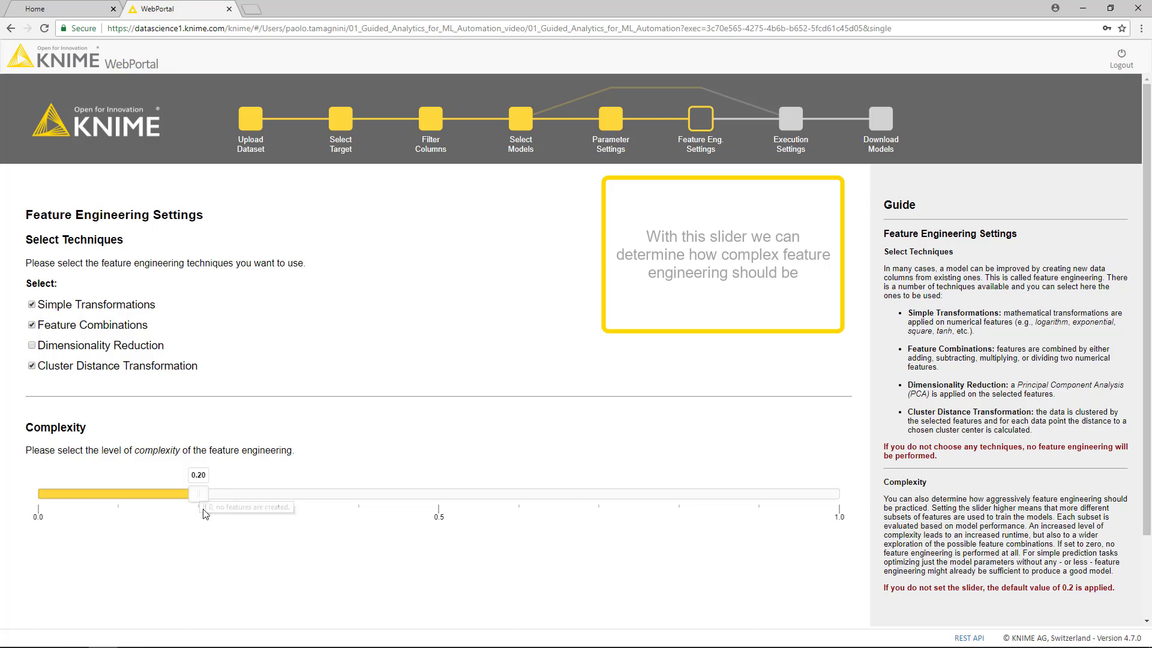
pyautogui.moveTo(201, 500); pyautogui.dragTo(686, 502)
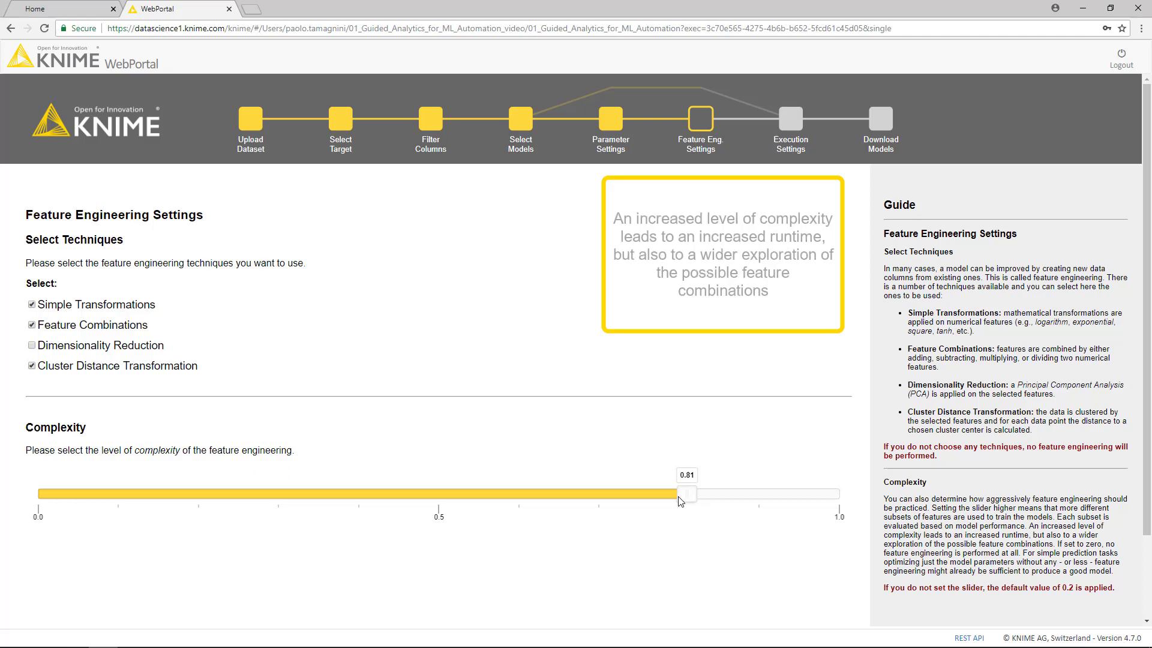
pyautogui.moveTo(686, 501); pyautogui.dragTo(189, 499)
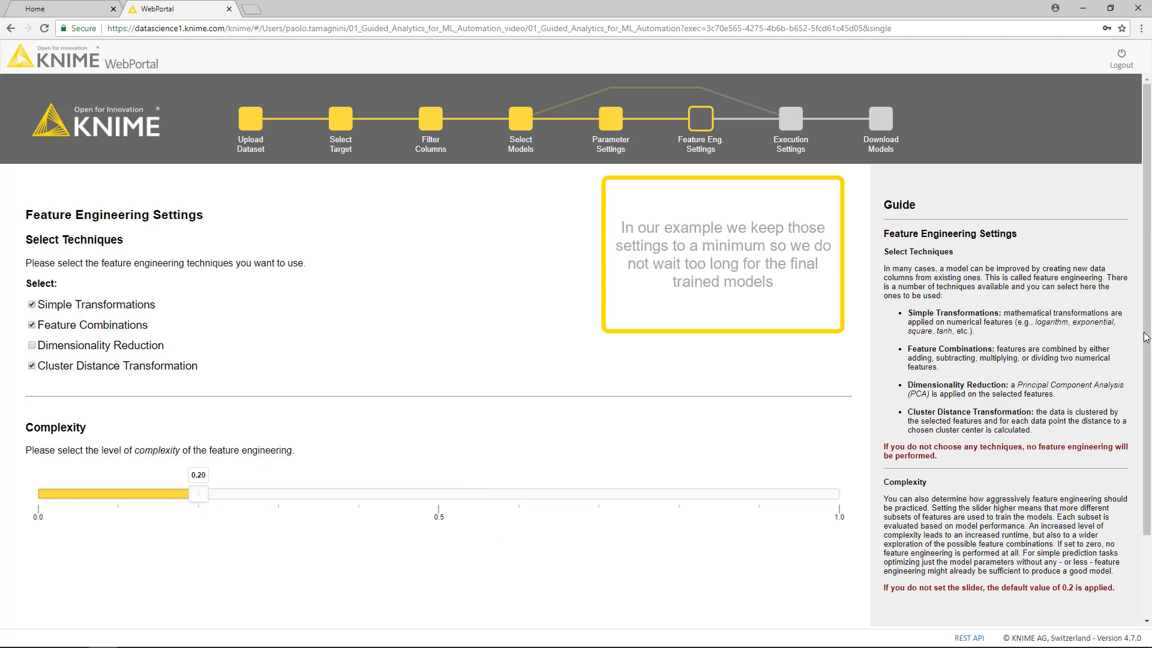
pyautogui.moveTo(1147, 338); pyautogui.dragTo(1147, 422)
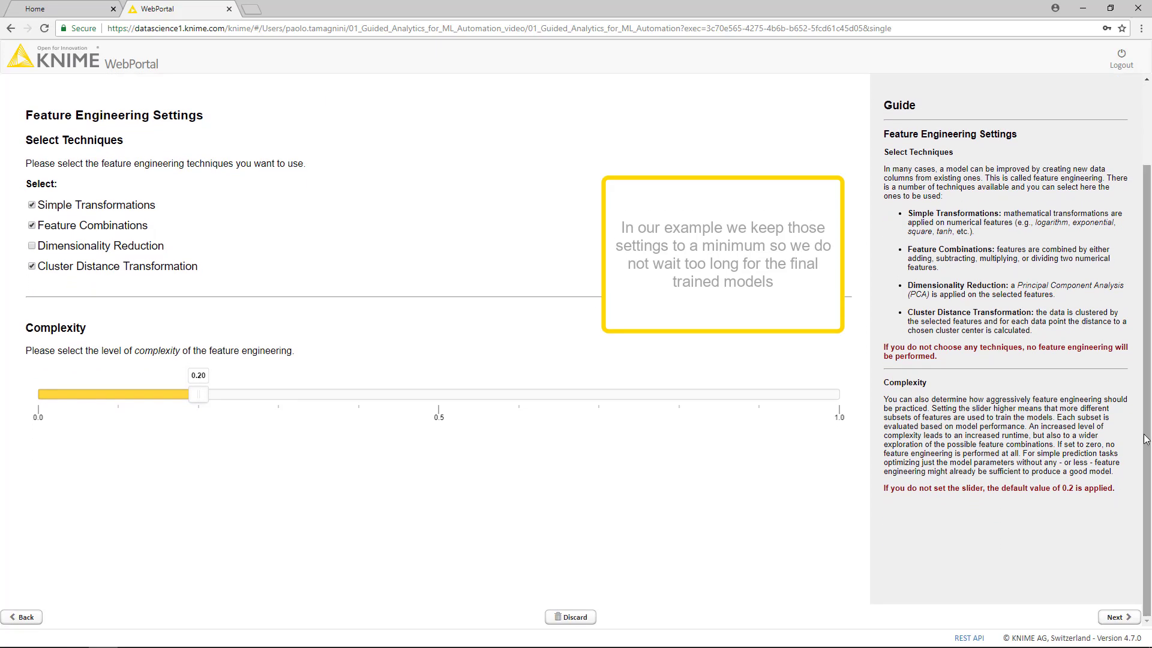
pyautogui.click(1114, 617)
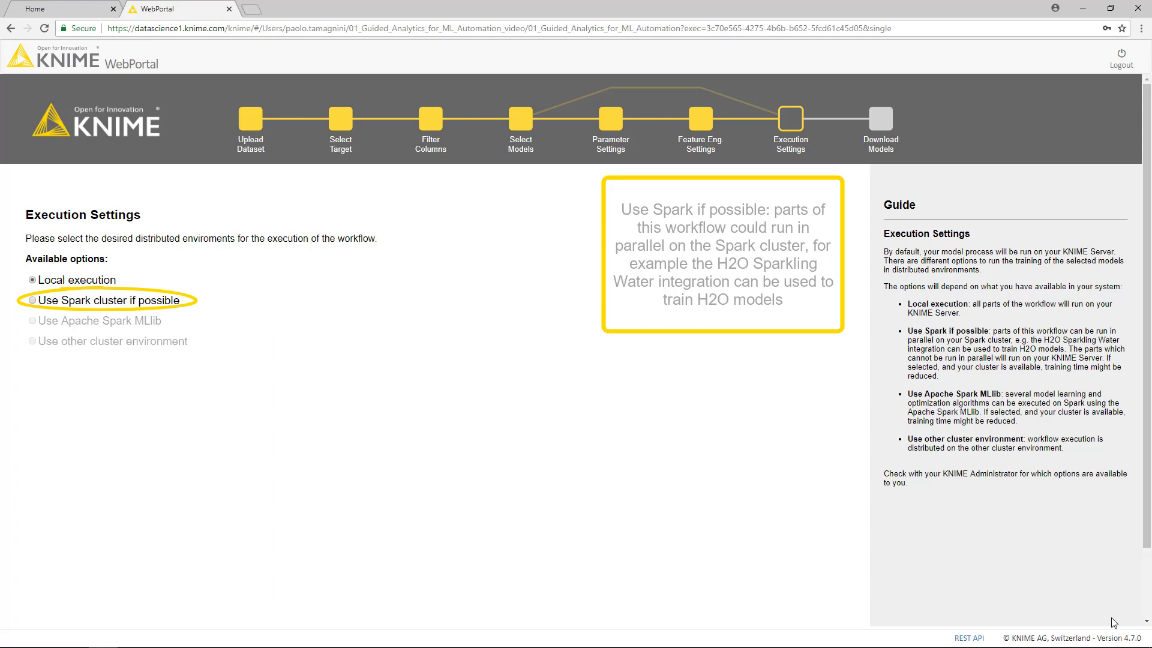
pyautogui.click(33, 300)
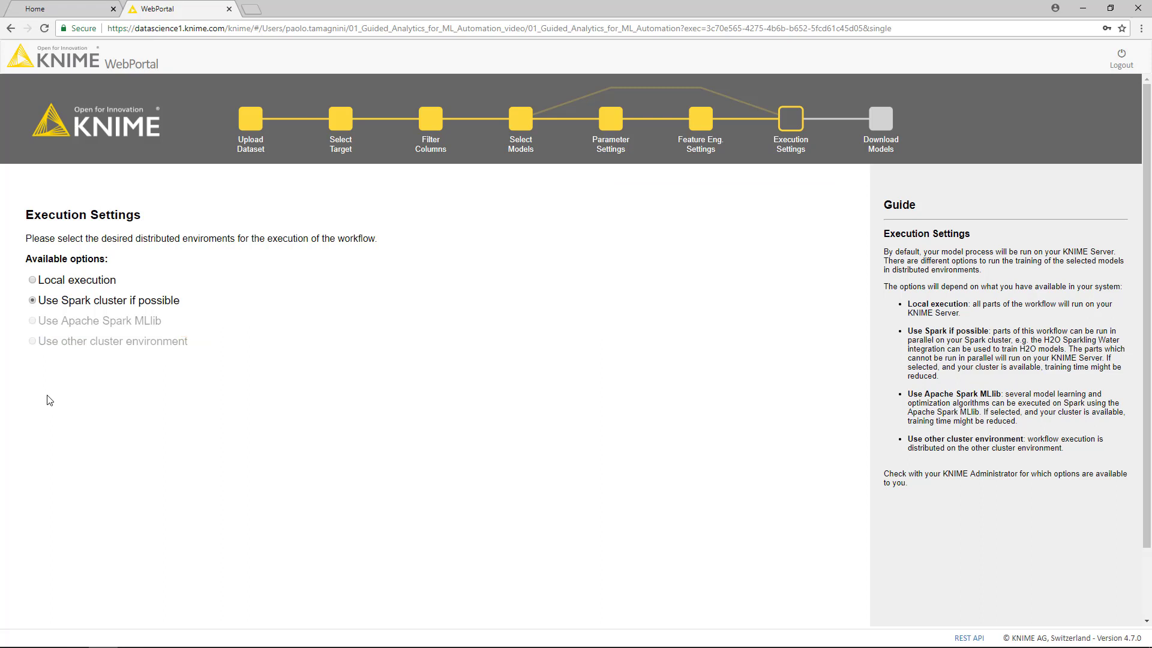
pyautogui.click(33, 280)
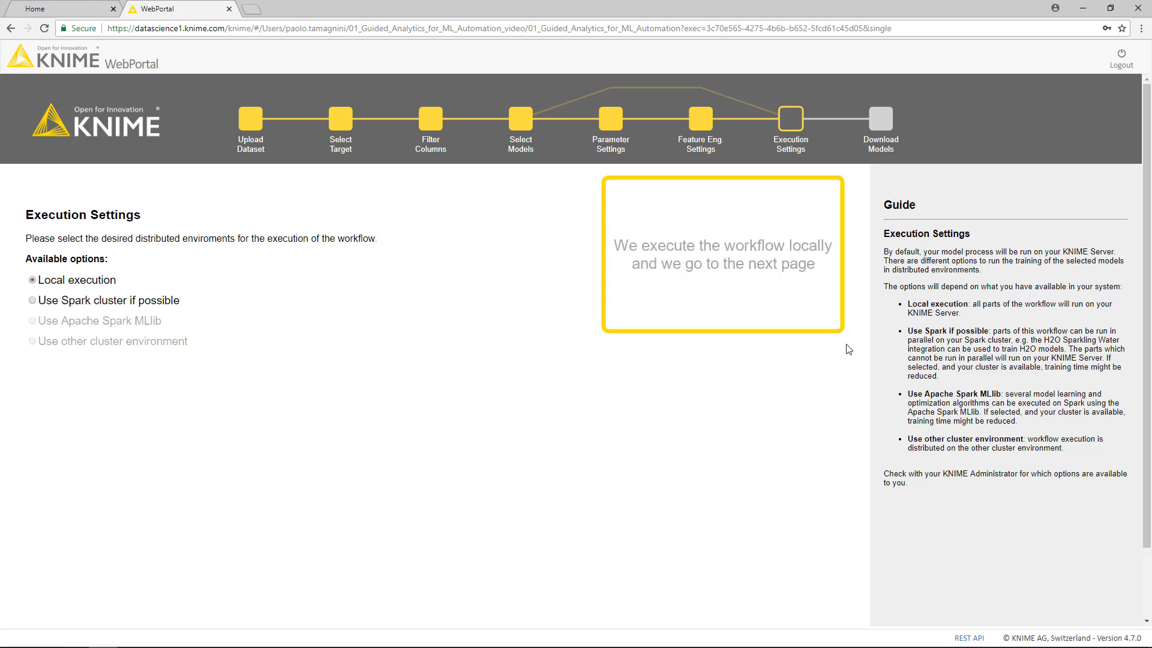
pyautogui.scroll(-3, 1116, 336)
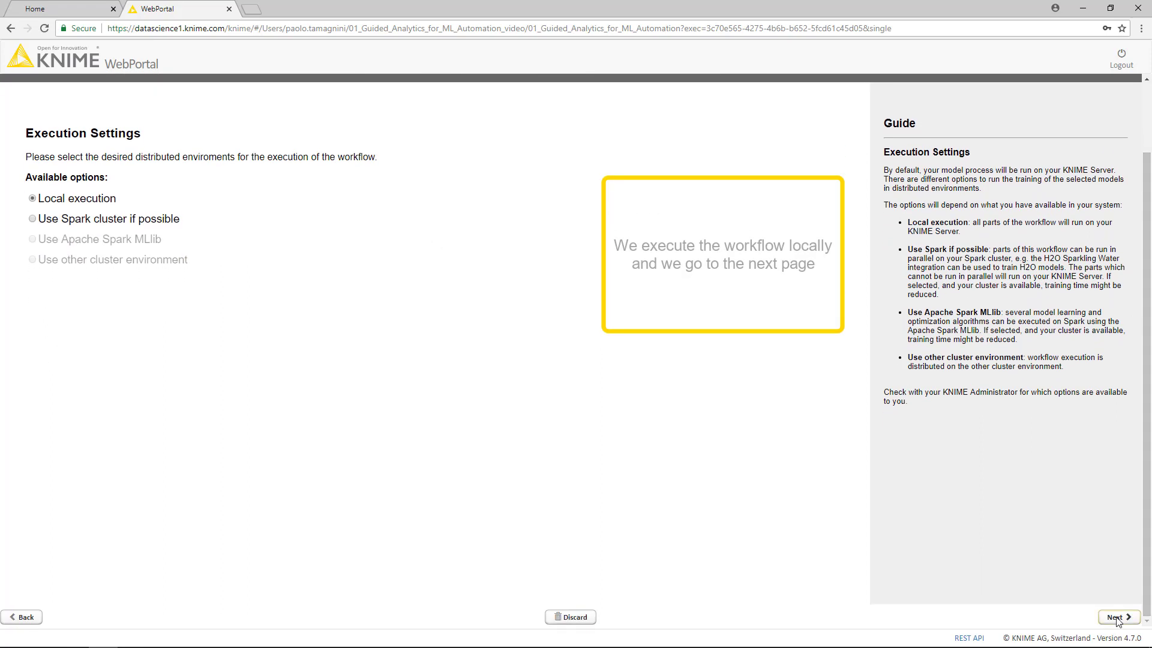
# Execute the training locally to reach the Download Models comparison page
pyautogui.click(1116, 617)
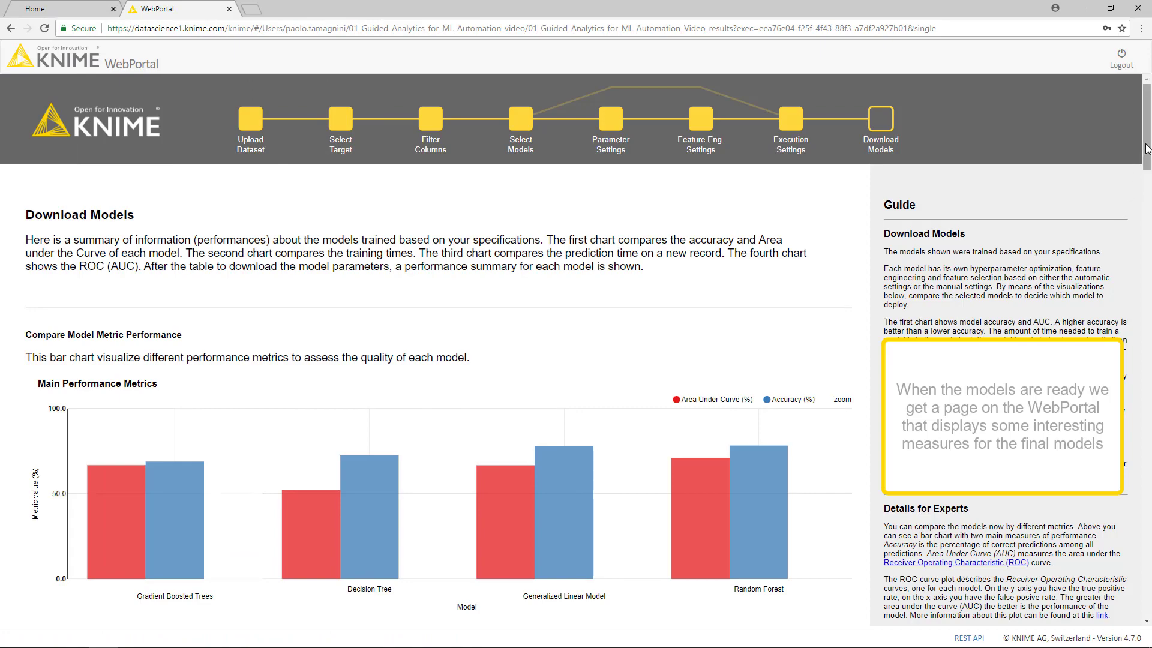
# Download the Decision Tree, Gradient Boosted Trees and Random Forest workflows
pyautogui.moveTo(1146, 148); pyautogui.dragTo(1147, 414)
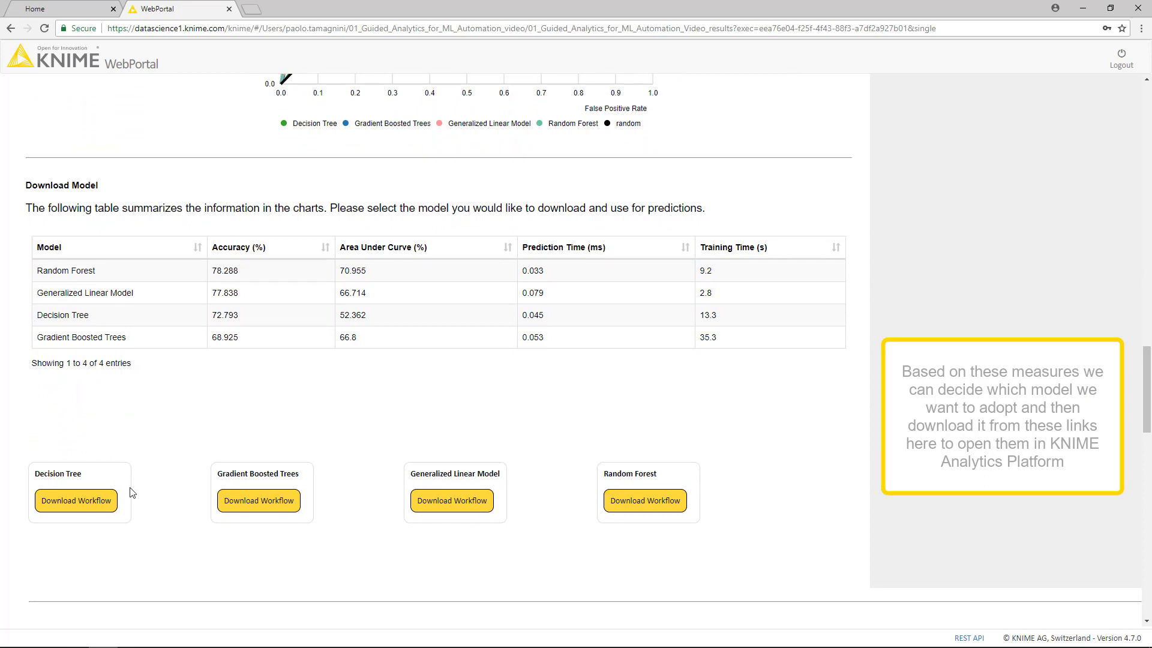
pyautogui.click(114, 507)
pyautogui.click(258, 501)
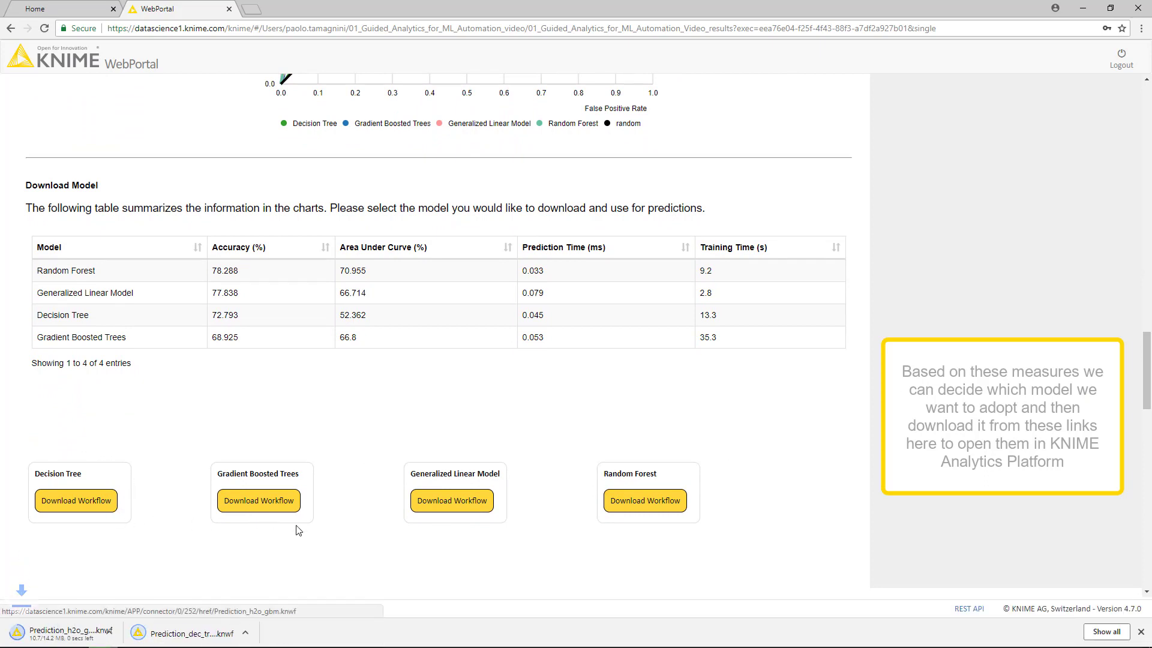
pyautogui.click(645, 501)
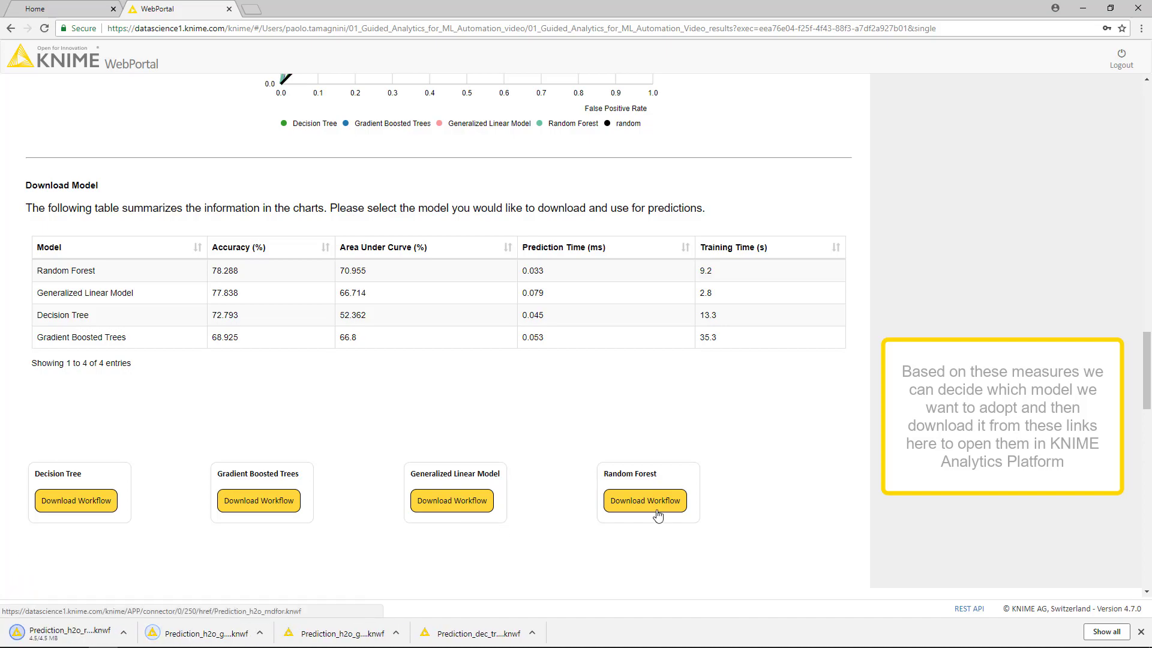
pyautogui.click(1141, 632)
pyautogui.moveTo(1147, 423); pyautogui.dragTo(1149, 153)
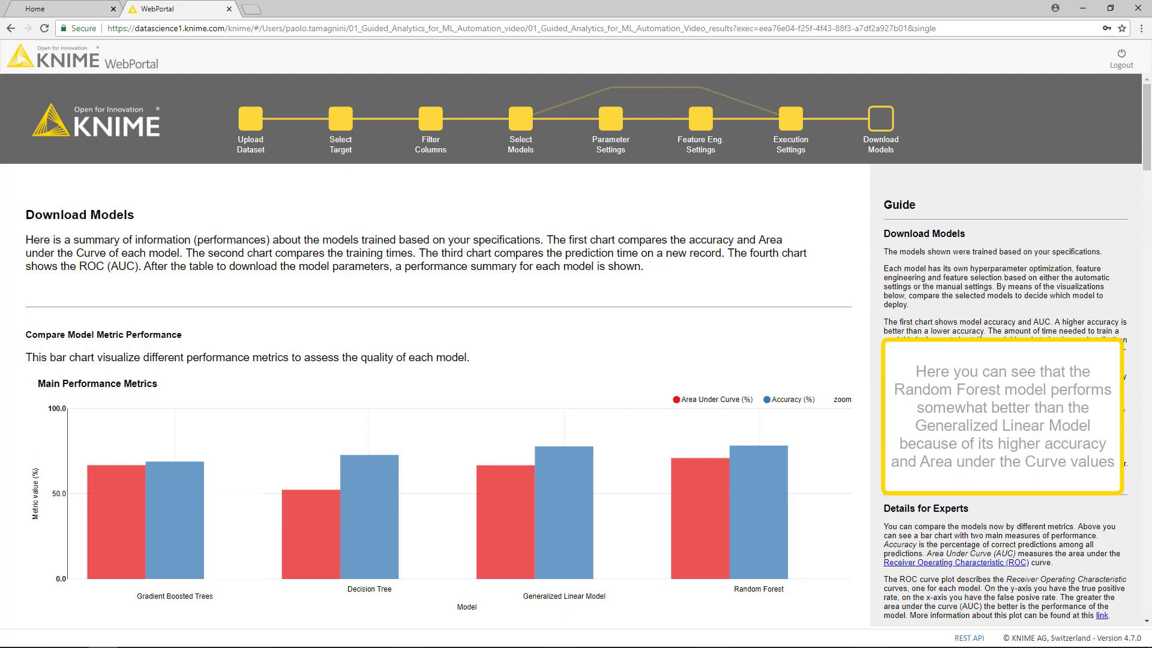
# Hide Area Under Curve in Main Performance Metrics and zoom so the Accuracy bars fill the chart
pyautogui.moveTo(783, 482)
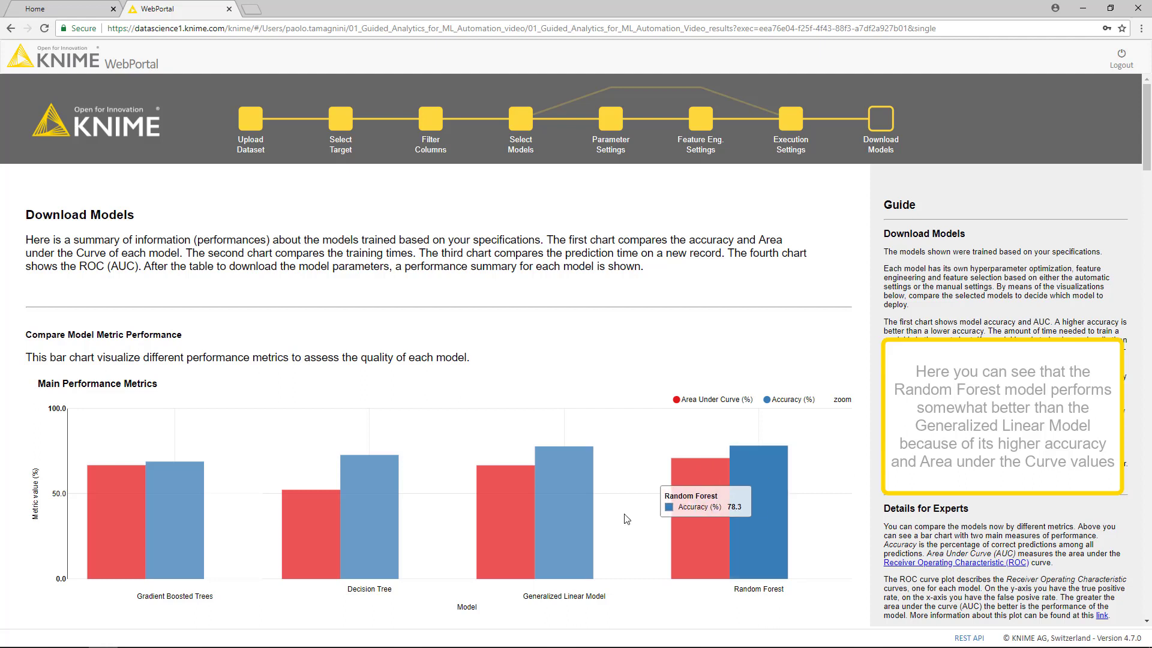
pyautogui.moveTo(562, 507)
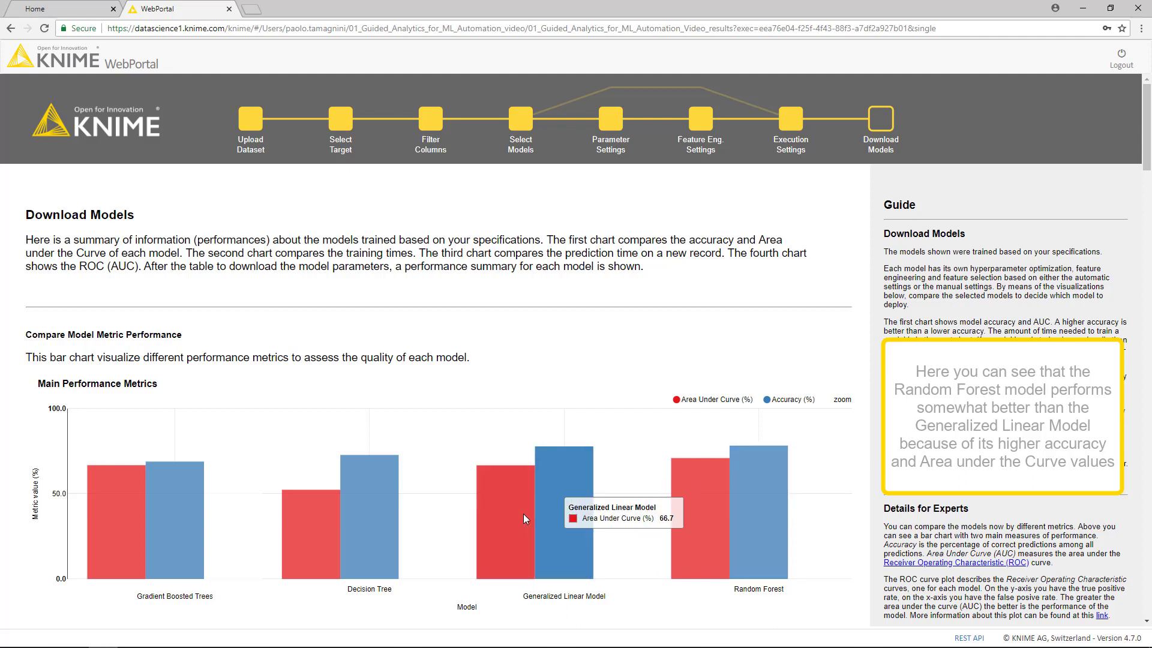
pyautogui.moveTo(709, 527)
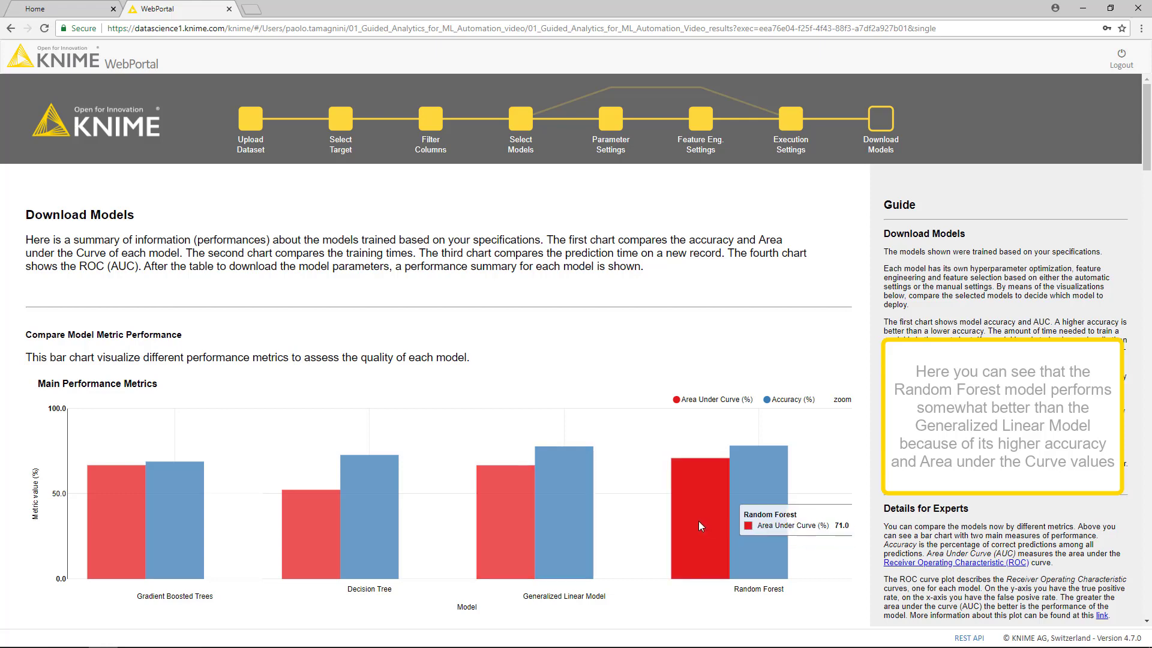
pyautogui.click(697, 401)
pyautogui.click(843, 401)
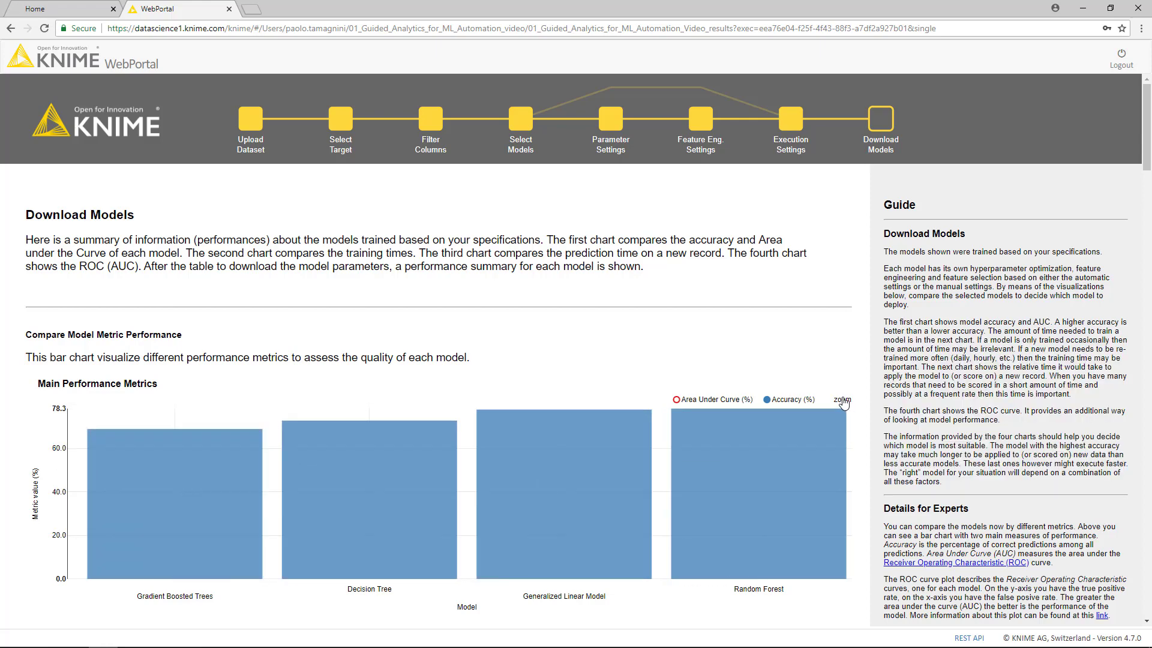
pyautogui.moveTo(820, 431)
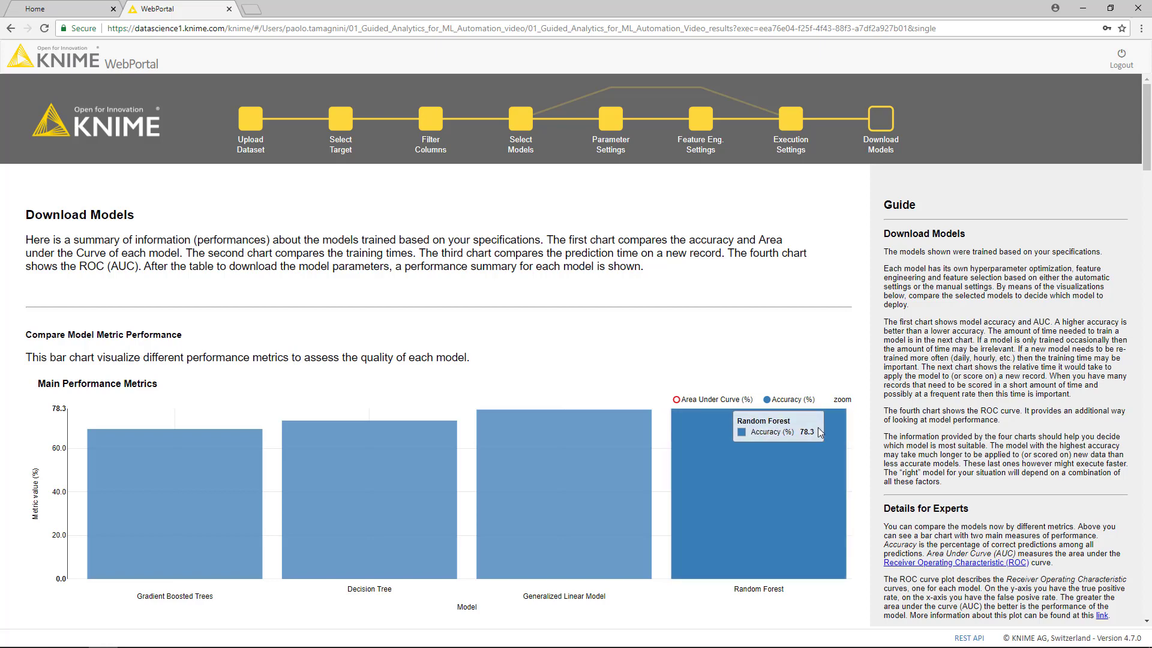
# Hide Random Forest and Decision Tree in the Training Time chart
pyautogui.moveTo(1147, 138); pyautogui.dragTo(1147, 205)
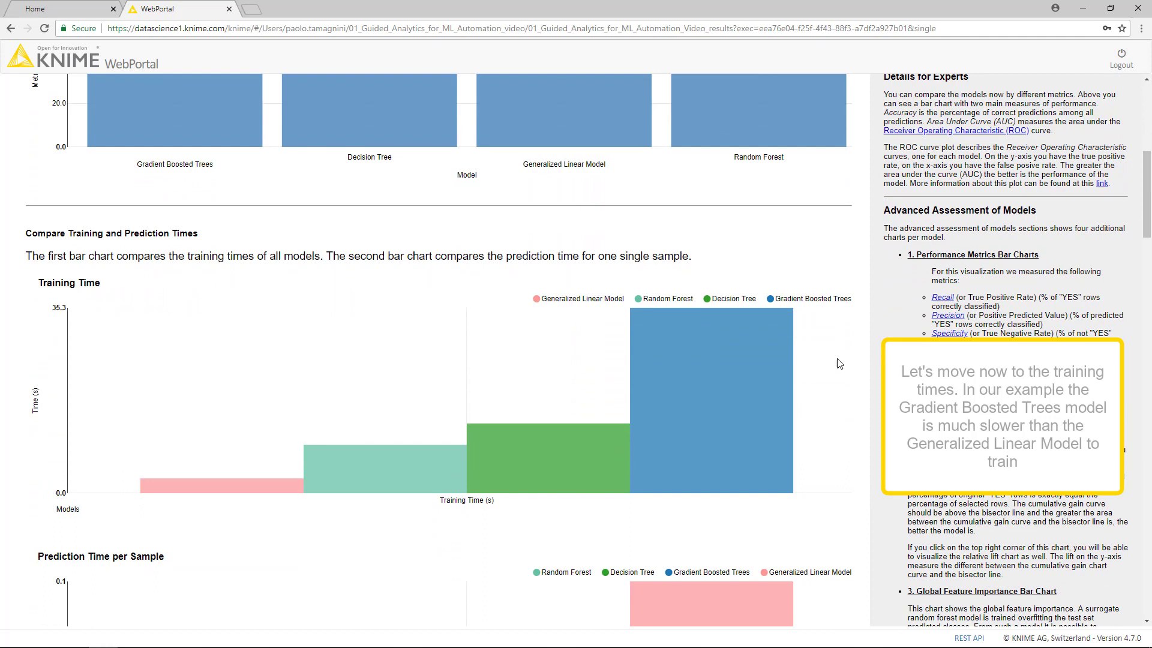
pyautogui.click(668, 303)
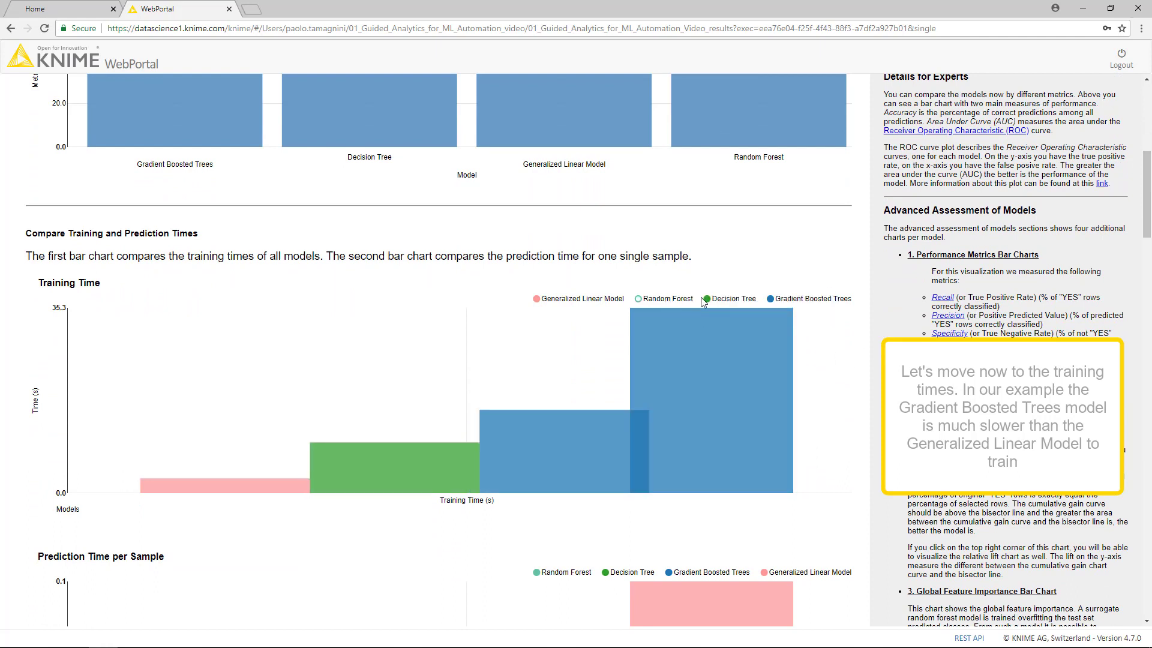
pyautogui.click(719, 303)
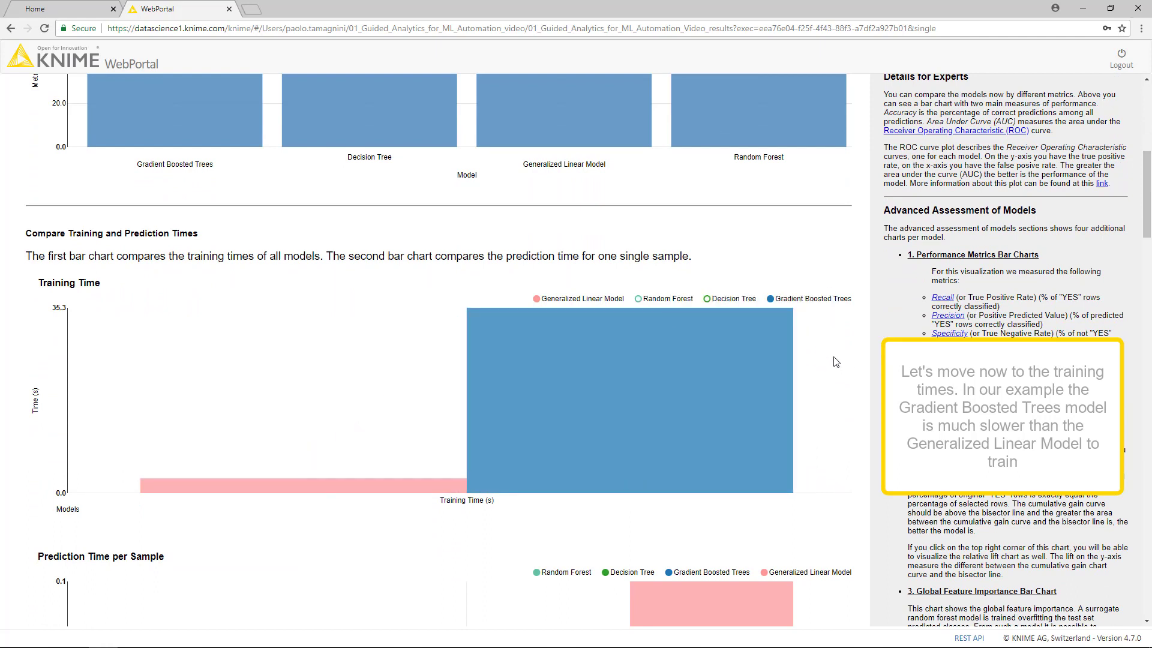
# Hide Random Forest and Decision Tree in the Prediction Time per Sample chart
pyautogui.moveTo(664, 420)
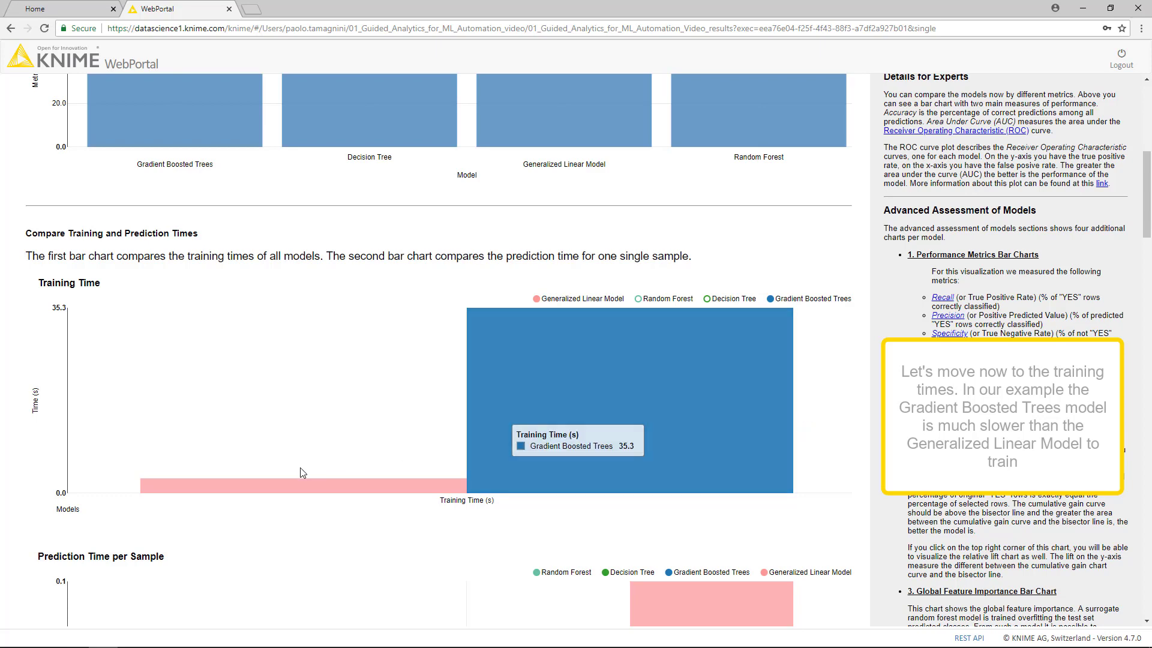
pyautogui.moveTo(288, 485)
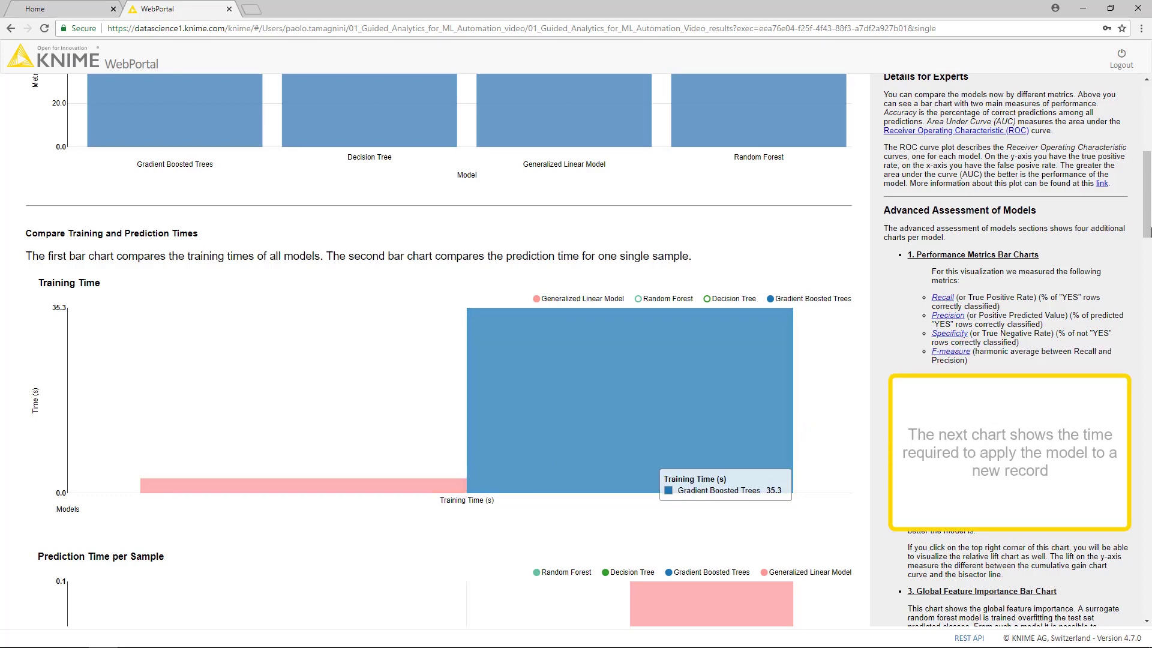
pyautogui.moveTo(1148, 214); pyautogui.dragTo(1143, 258)
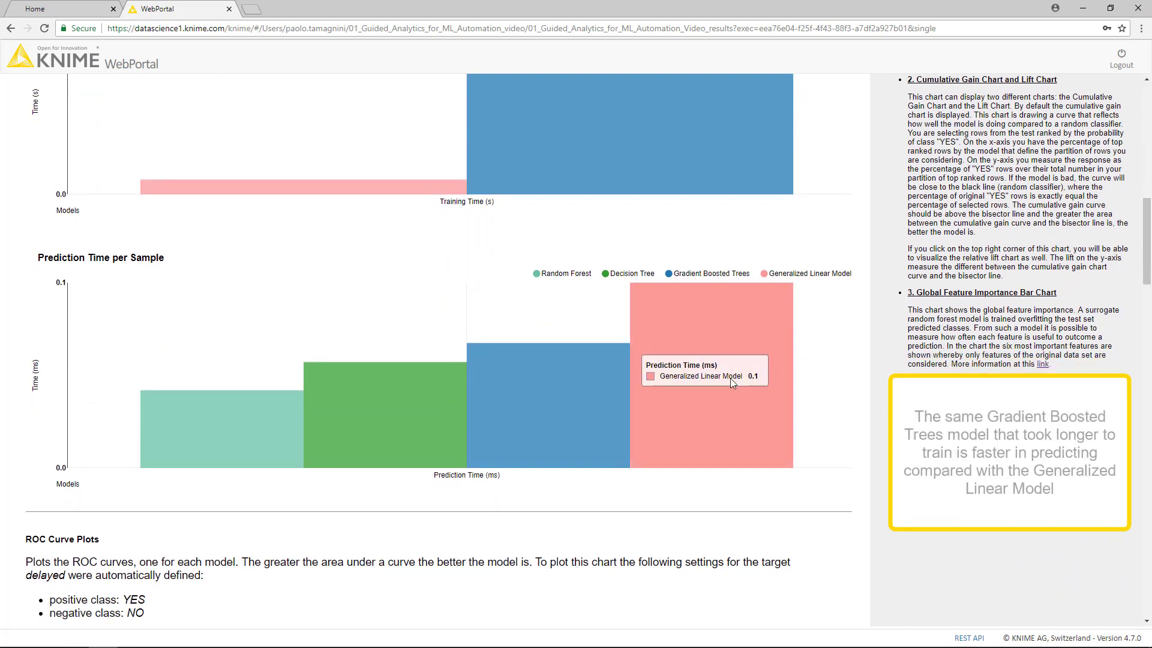
pyautogui.click(564, 274)
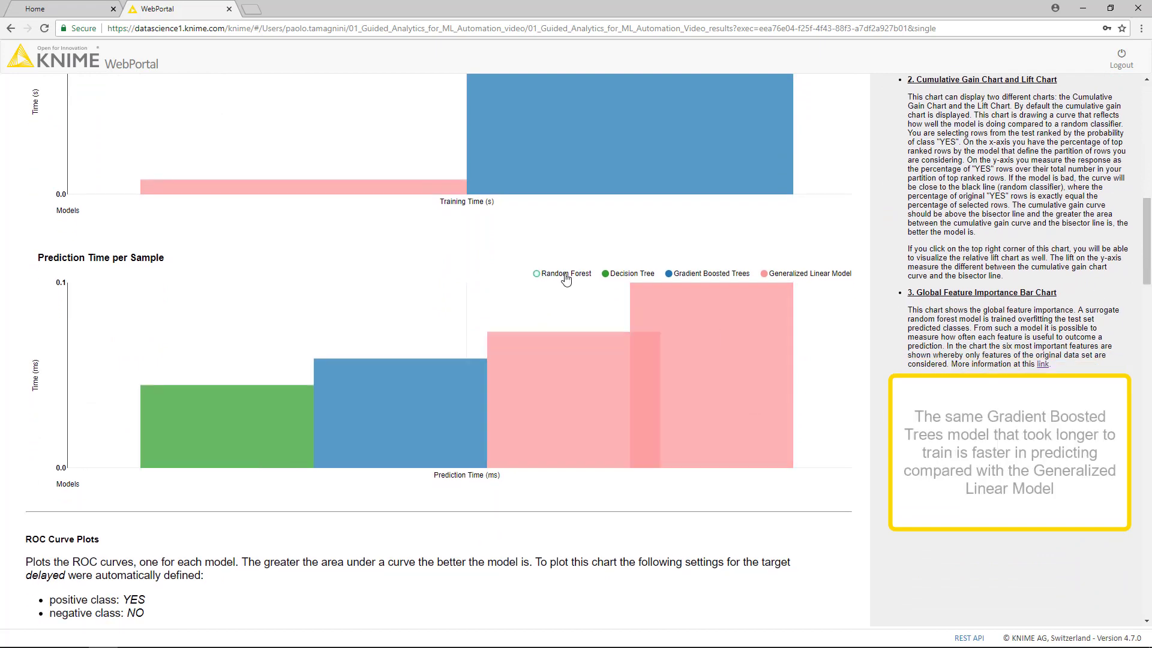
pyautogui.click(604, 274)
# Scroll past the ROC Curve Plots to the Download Model summary table
pyautogui.scroll(2, 1146, 264)
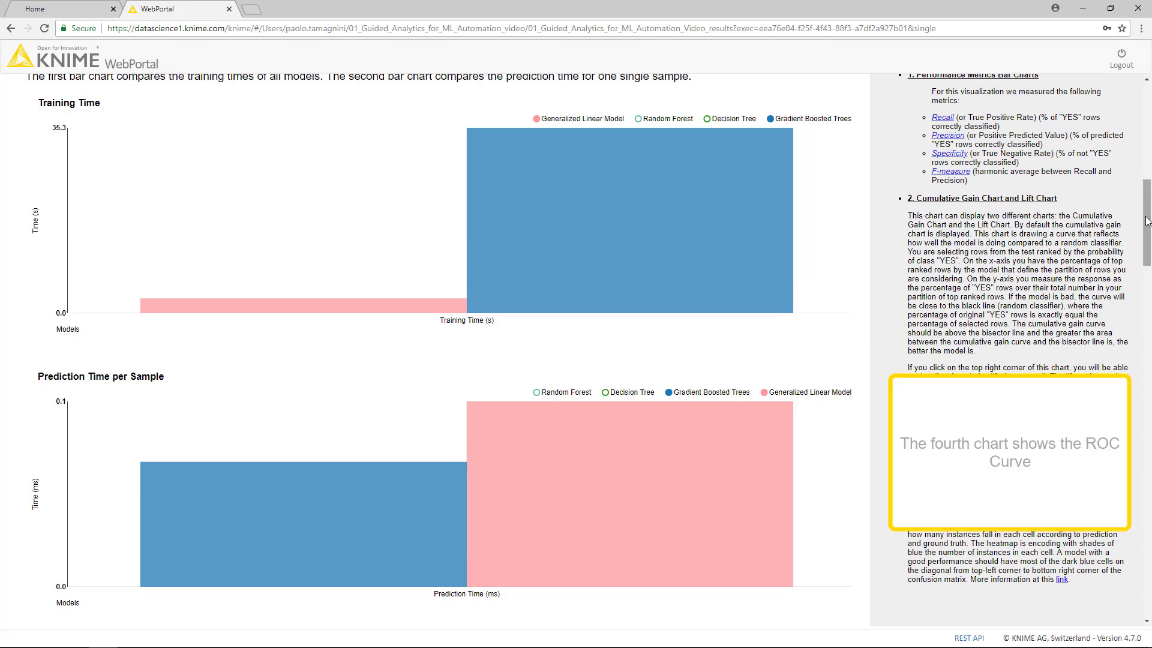
pyautogui.moveTo(1147, 217); pyautogui.dragTo(1145, 306)
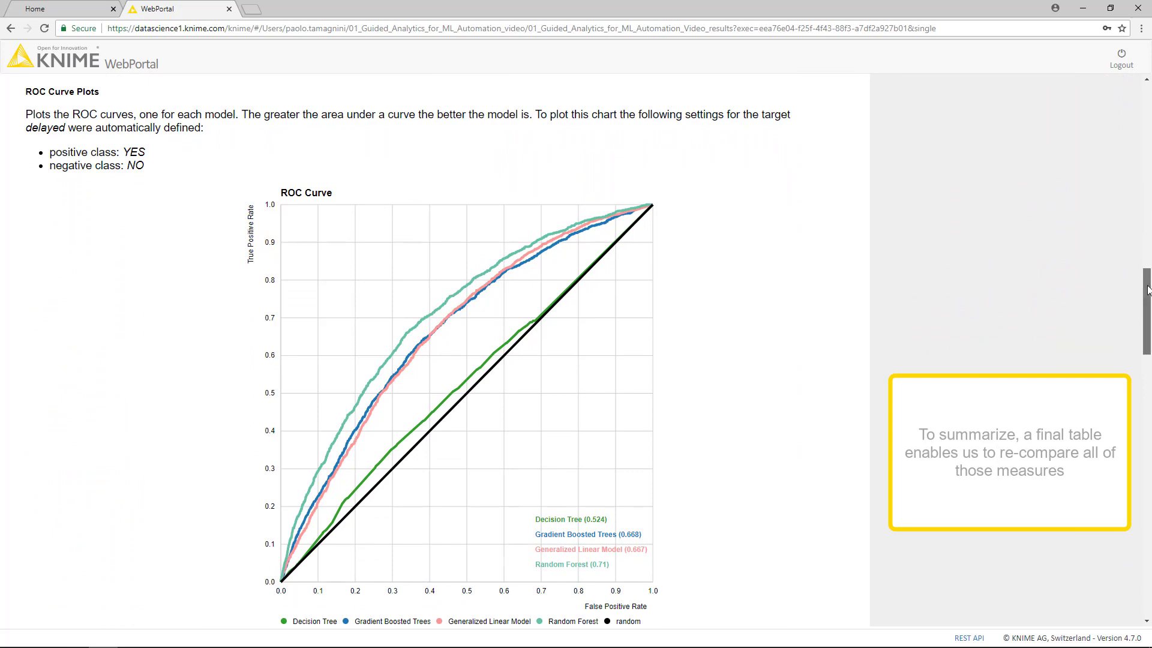
pyautogui.moveTo(1146, 290); pyautogui.dragTo(1147, 361)
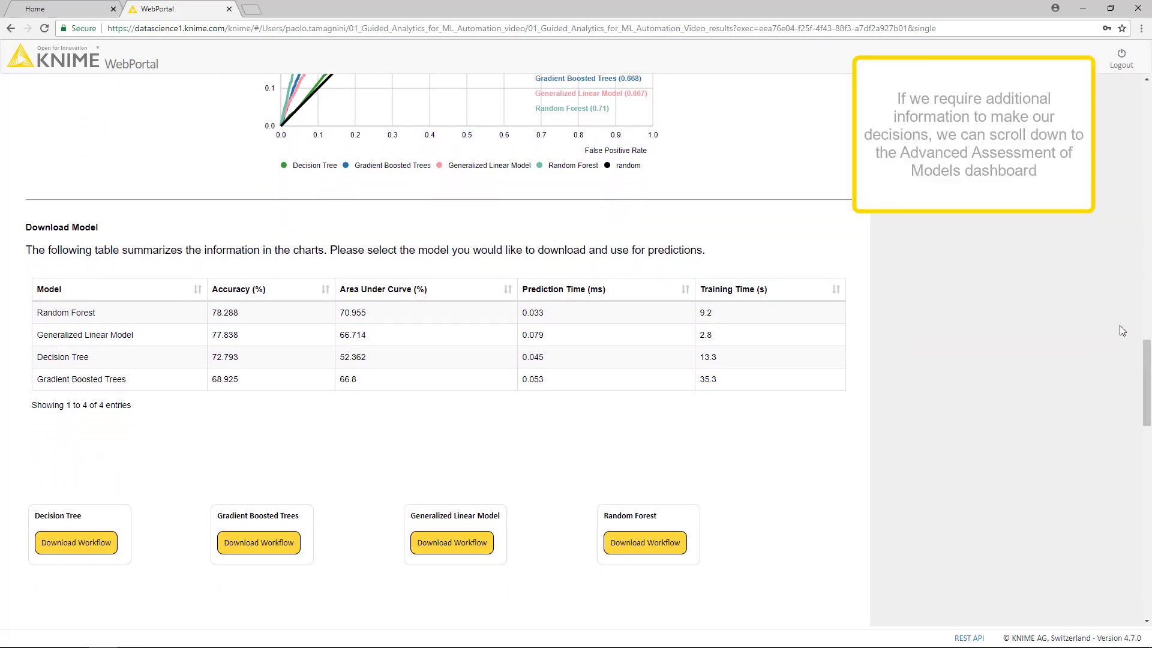
# In Advanced Assessment, set Gradient Boosted Trees' Figure 2 to Lift Chart, leaving Decision Tree on Cumulative Gain
pyautogui.moveTo(1145, 352); pyautogui.dragTo(1132, 439)
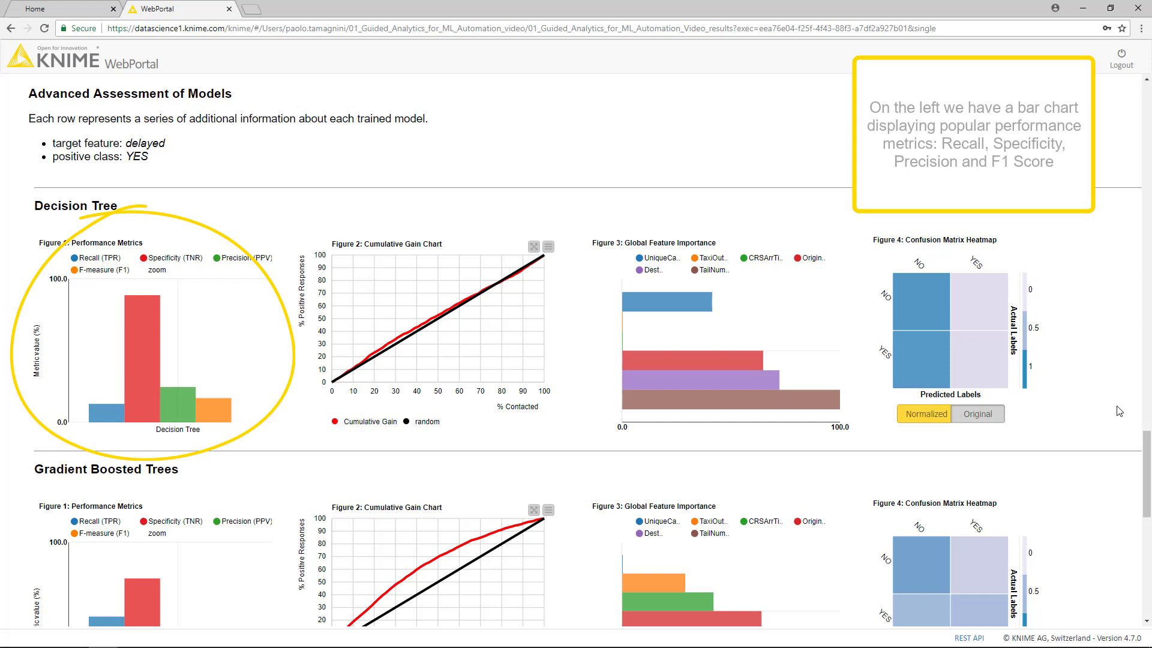
pyautogui.moveTo(134, 348)
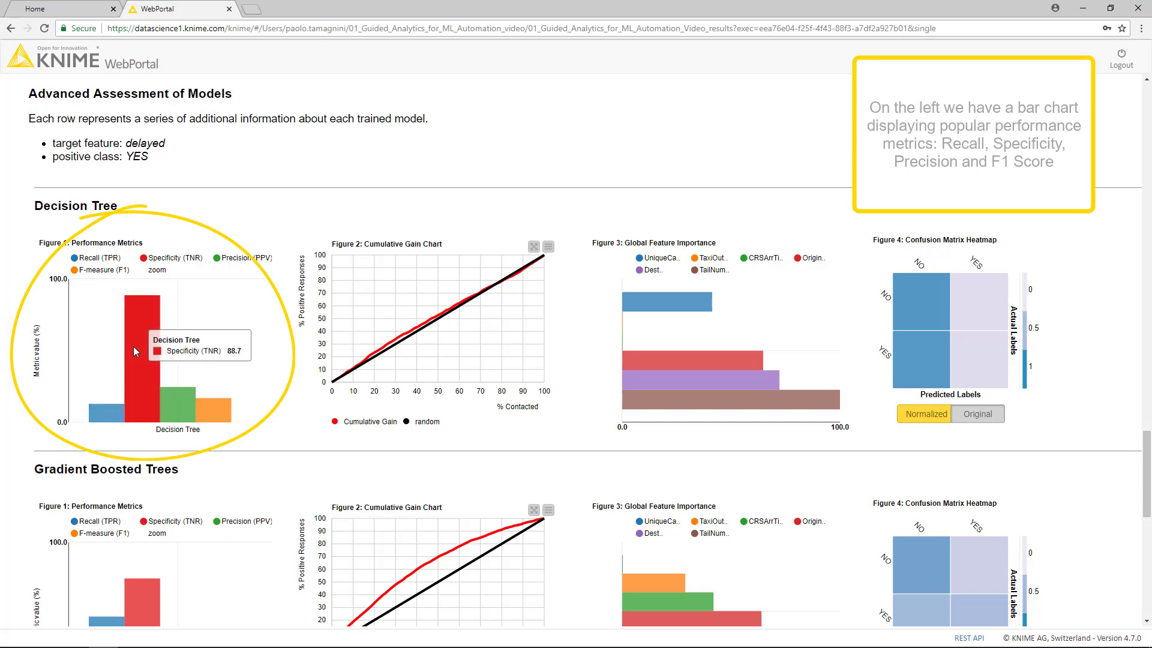
pyautogui.moveTo(212, 408)
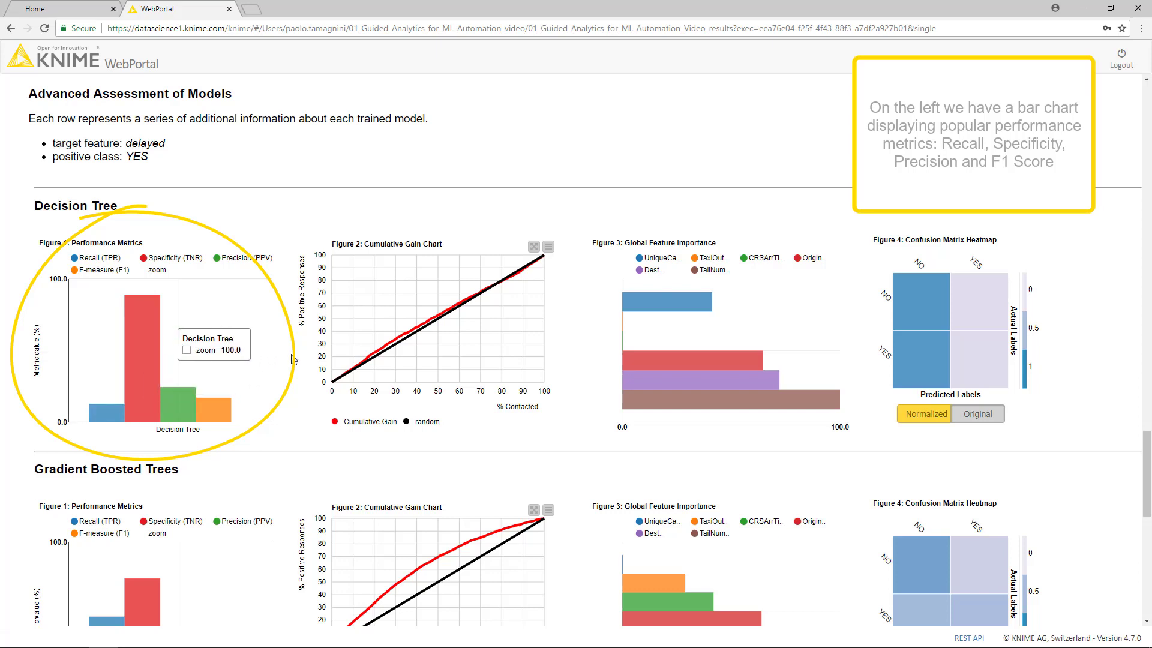
pyautogui.moveTo(1140, 454); pyautogui.dragTo(1148, 472)
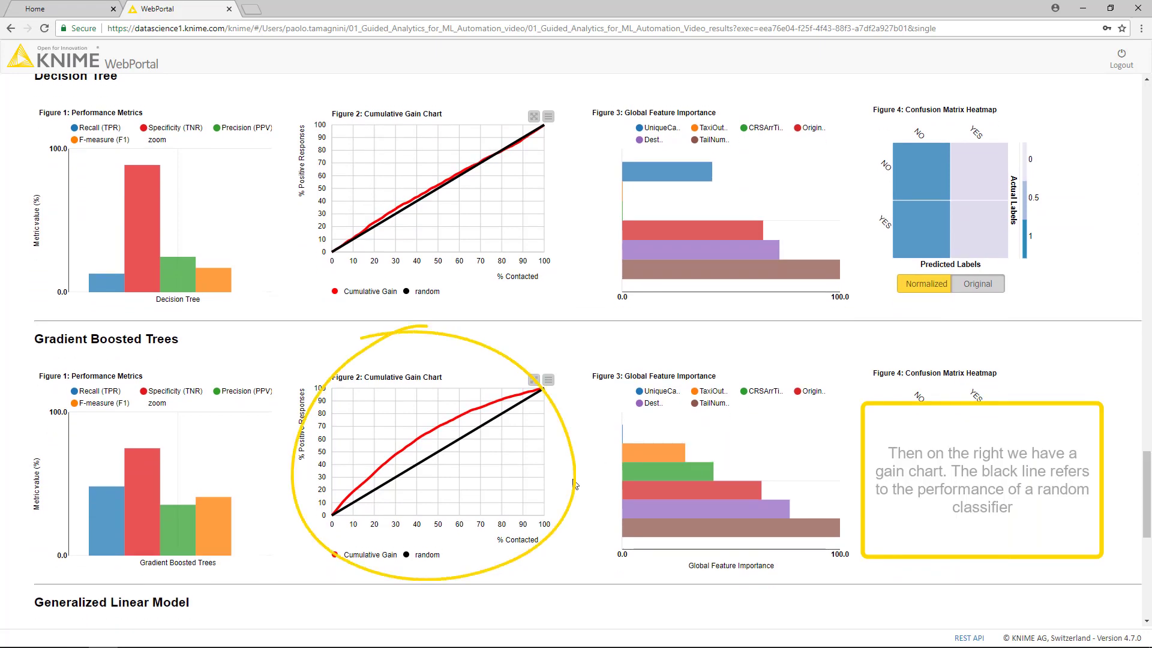
pyautogui.scroll(-1, 571, 420)
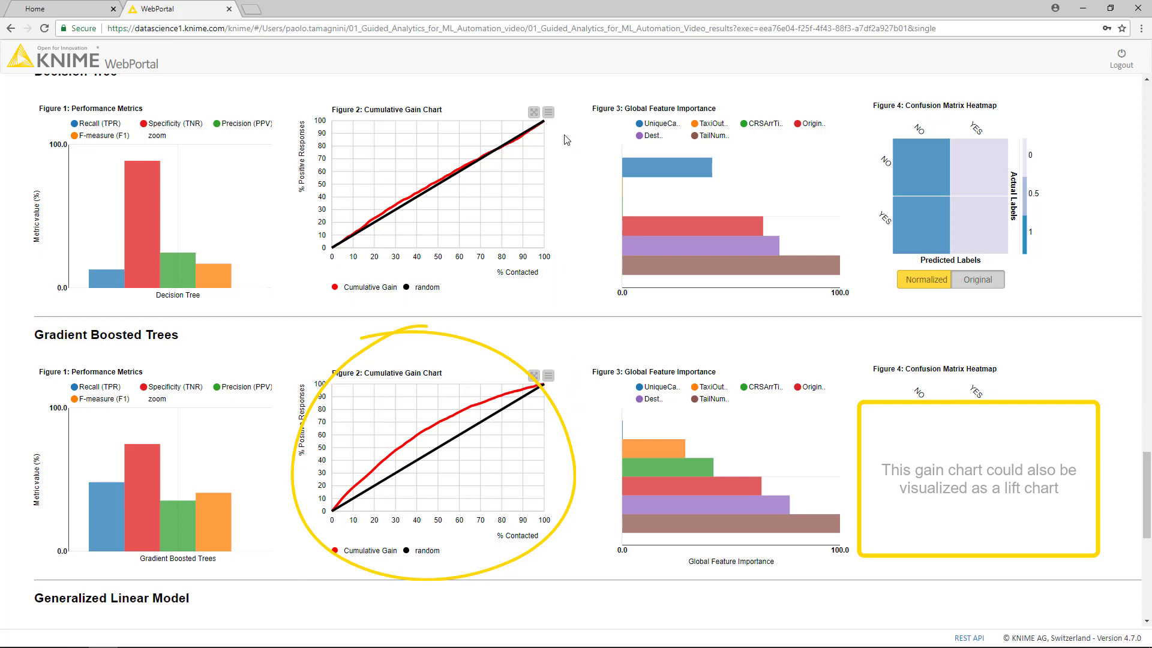
pyautogui.click(548, 112)
pyautogui.click(544, 130)
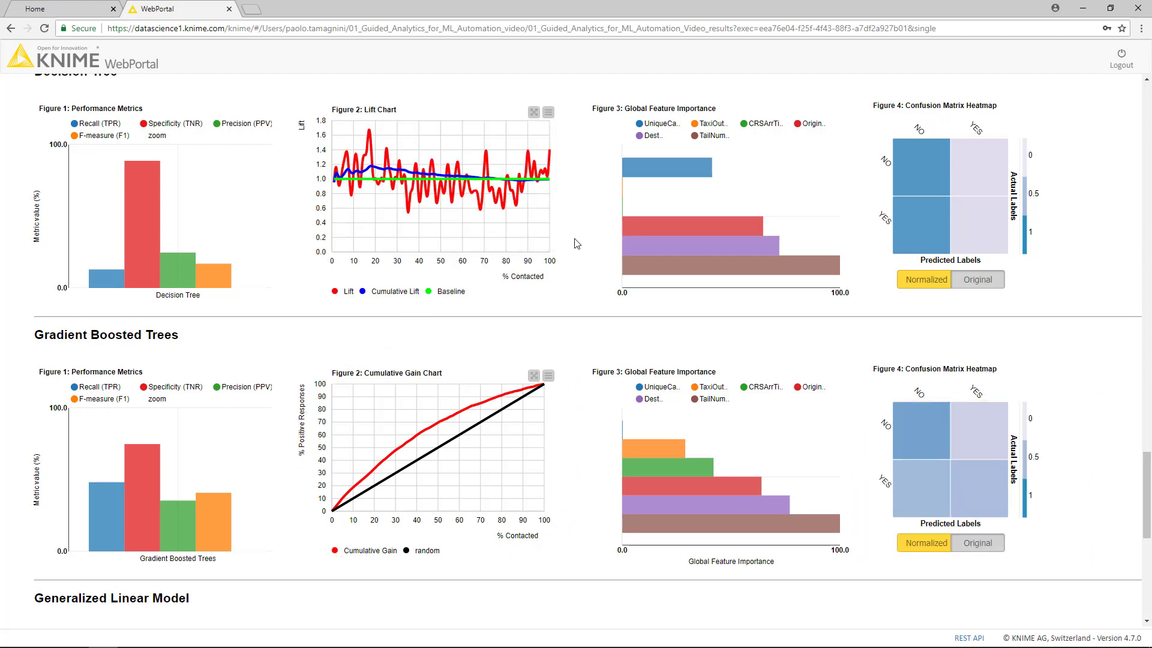
pyautogui.click(548, 376)
pyautogui.click(543, 394)
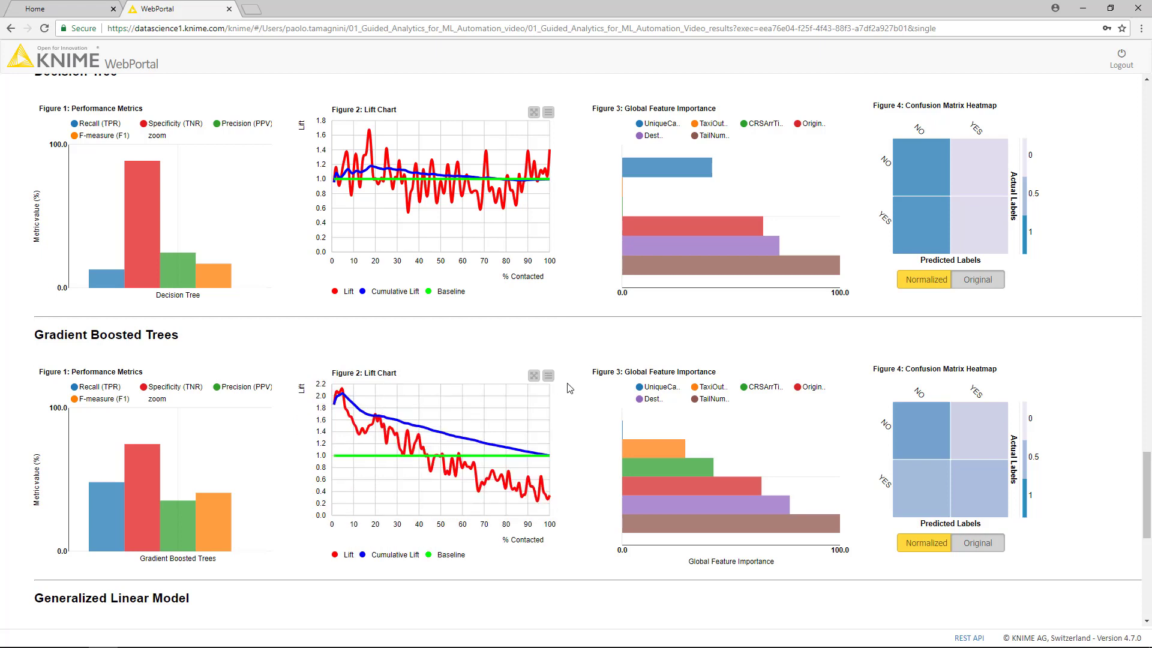
pyautogui.click(548, 112)
pyautogui.click(544, 146)
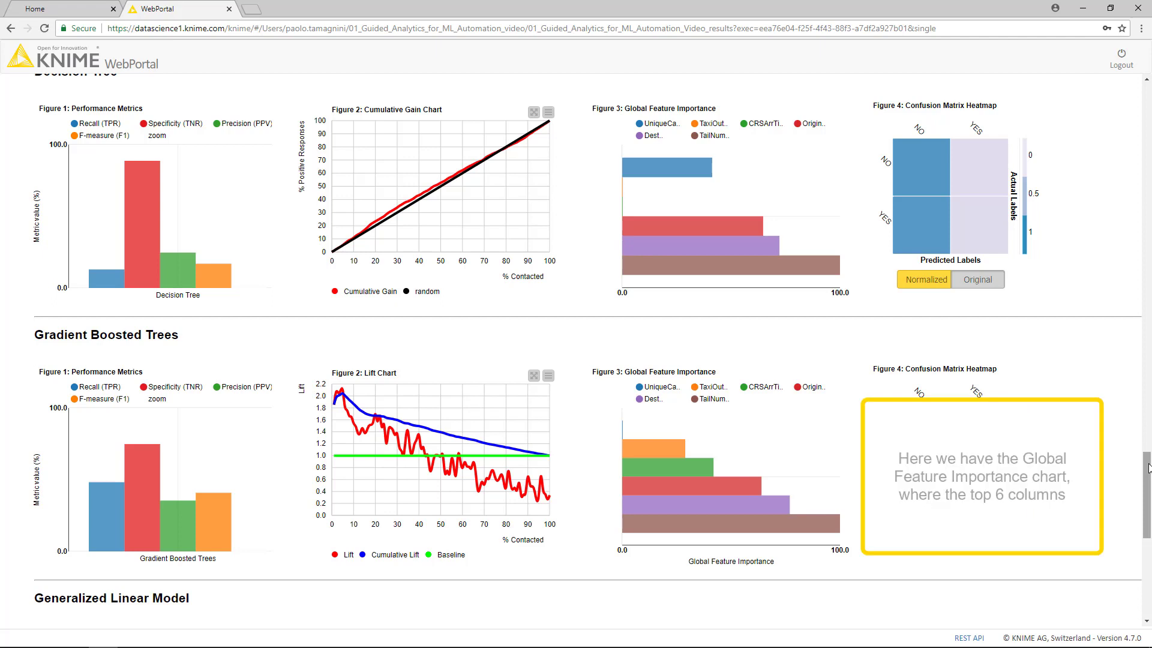
pyautogui.moveTo(838, 272)
pyautogui.scroll(-2, 1132, 474)
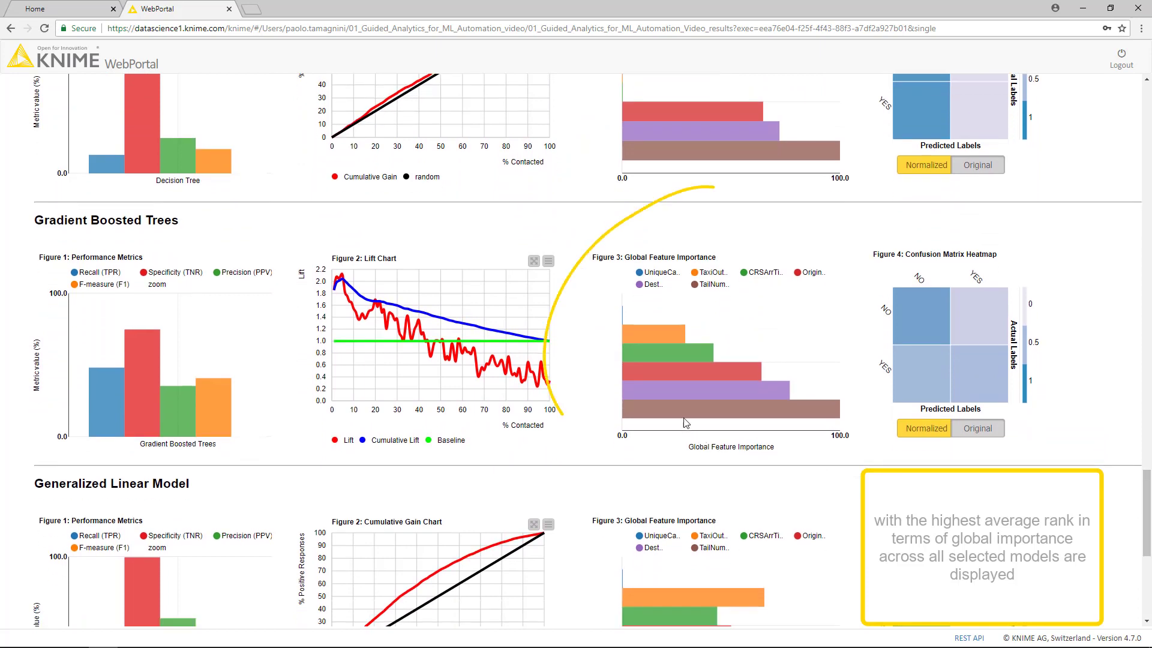
pyautogui.moveTo(670, 381)
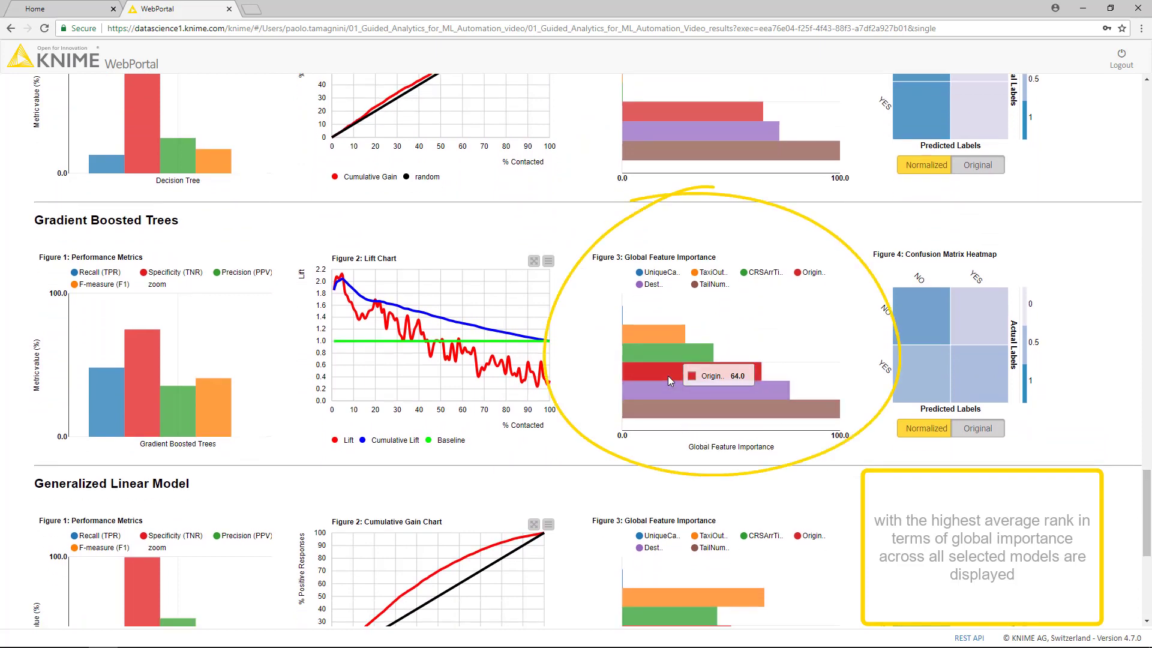
pyautogui.moveTo(651, 336)
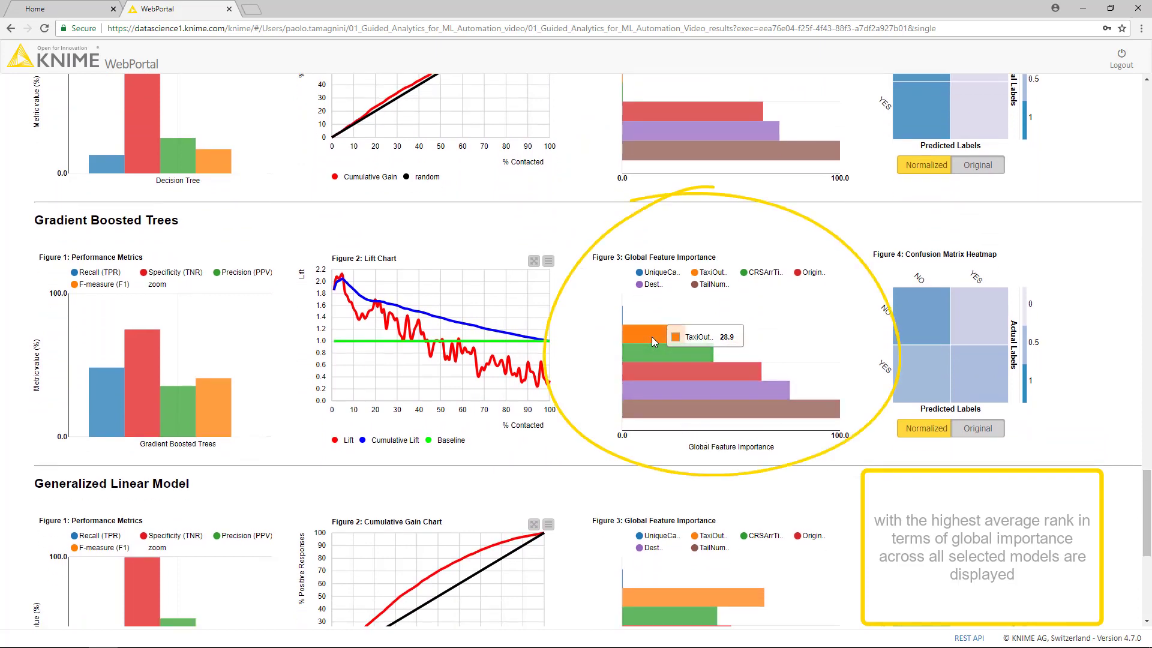
pyautogui.click(713, 286)
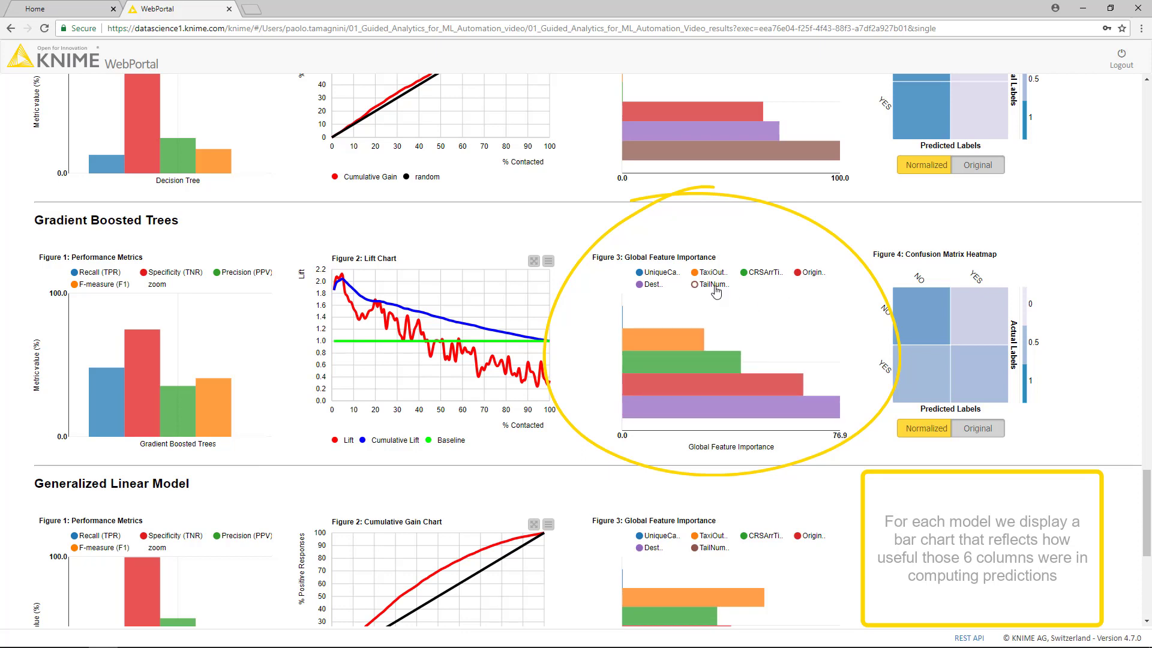
pyautogui.click(714, 287)
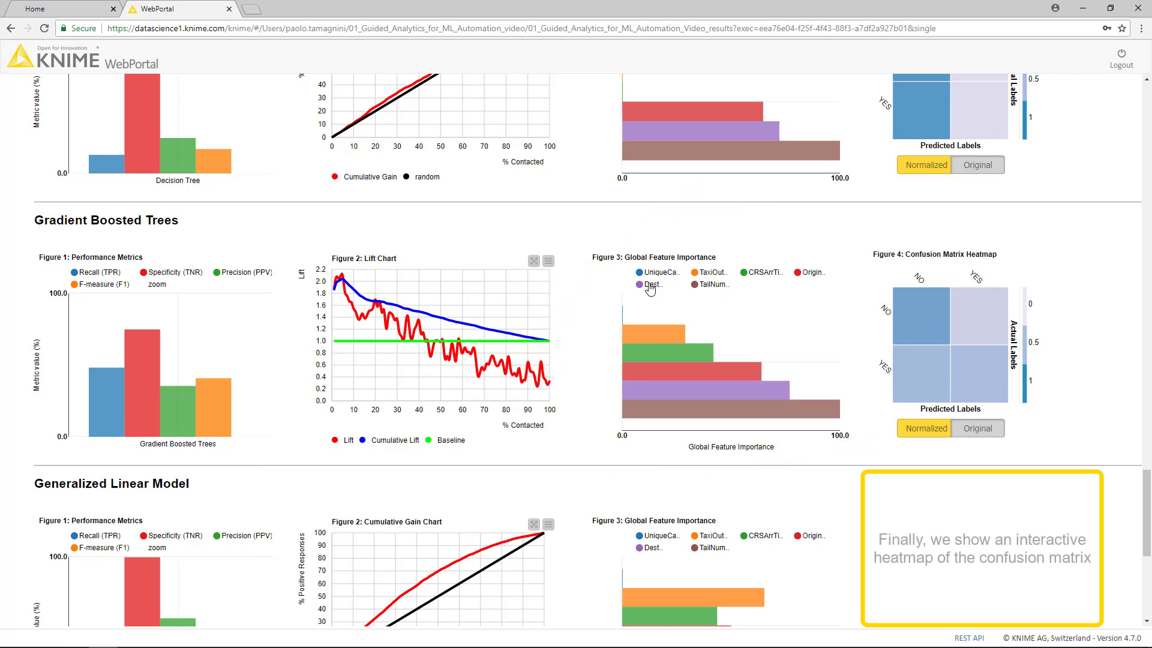
# Switch the Gradient Boosted Trees Confusion Matrix Heatmap to the Original color scale
pyautogui.moveTo(1143, 486); pyautogui.dragTo(1146, 507)
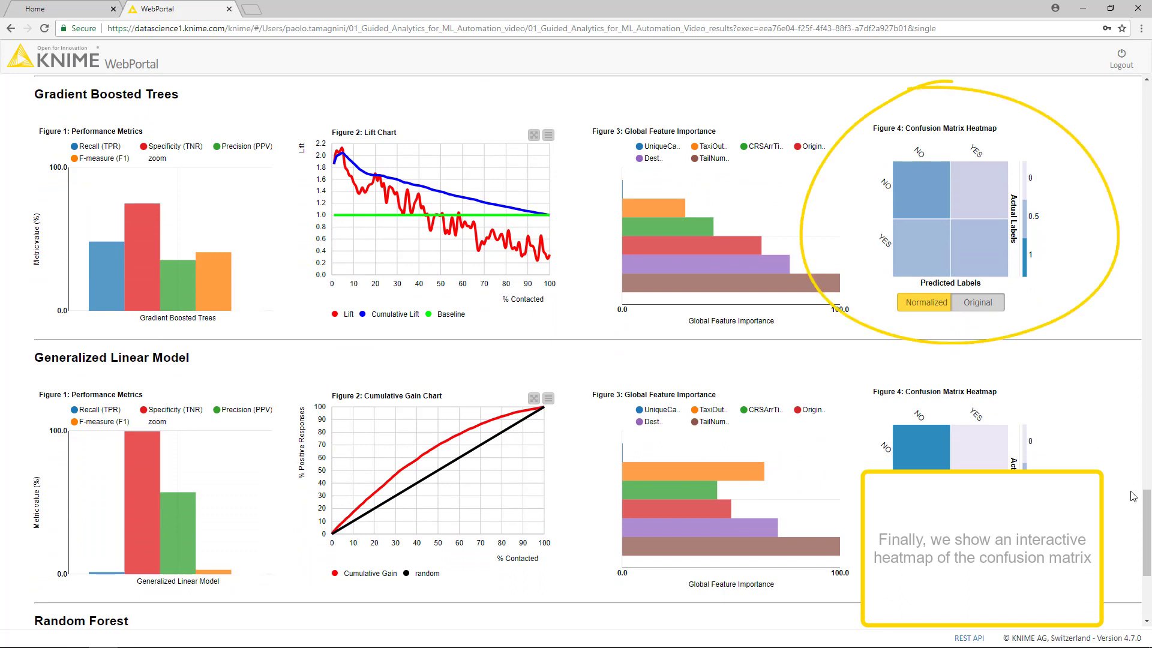
pyautogui.moveTo(970, 211)
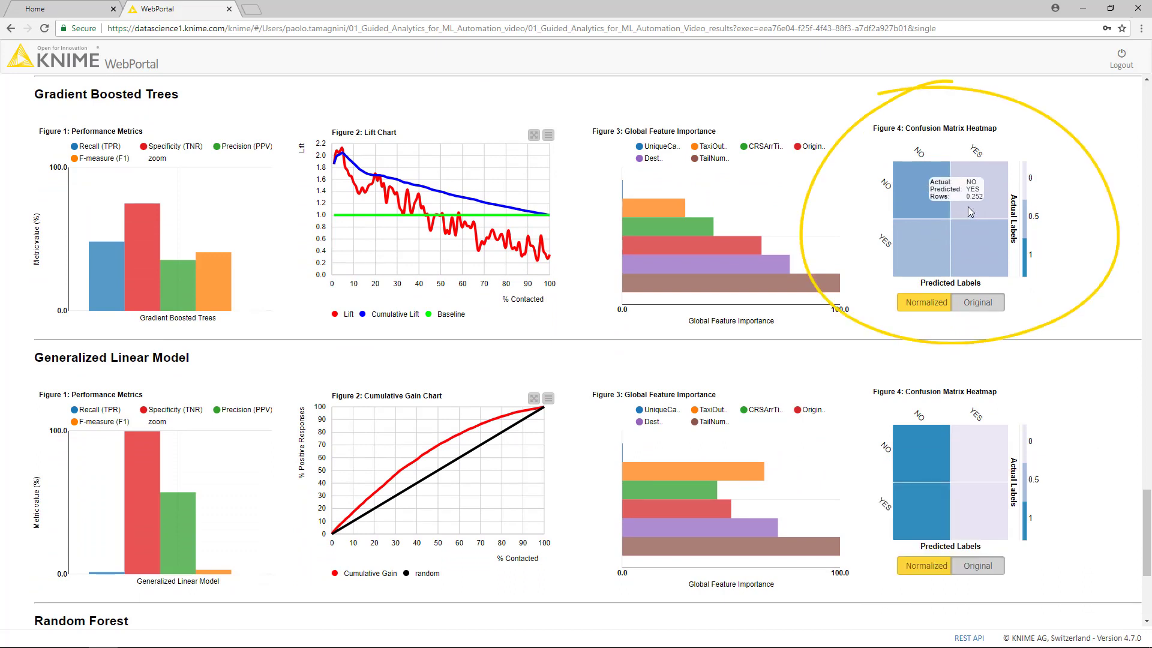
pyautogui.click(987, 310)
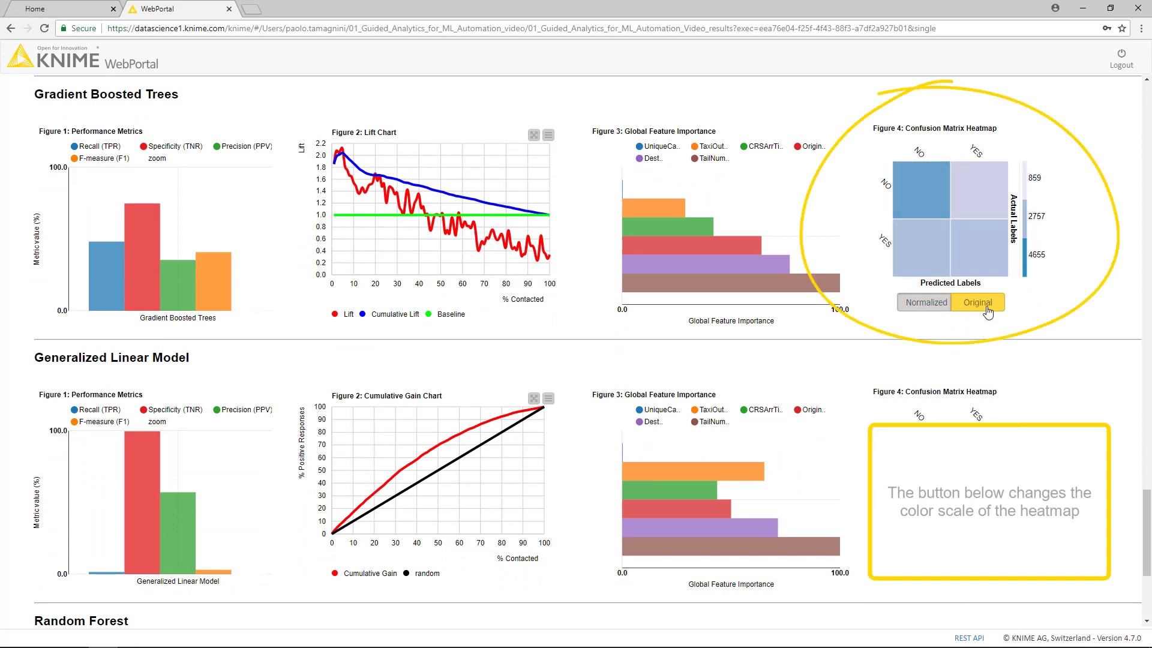
pyautogui.moveTo(993, 266)
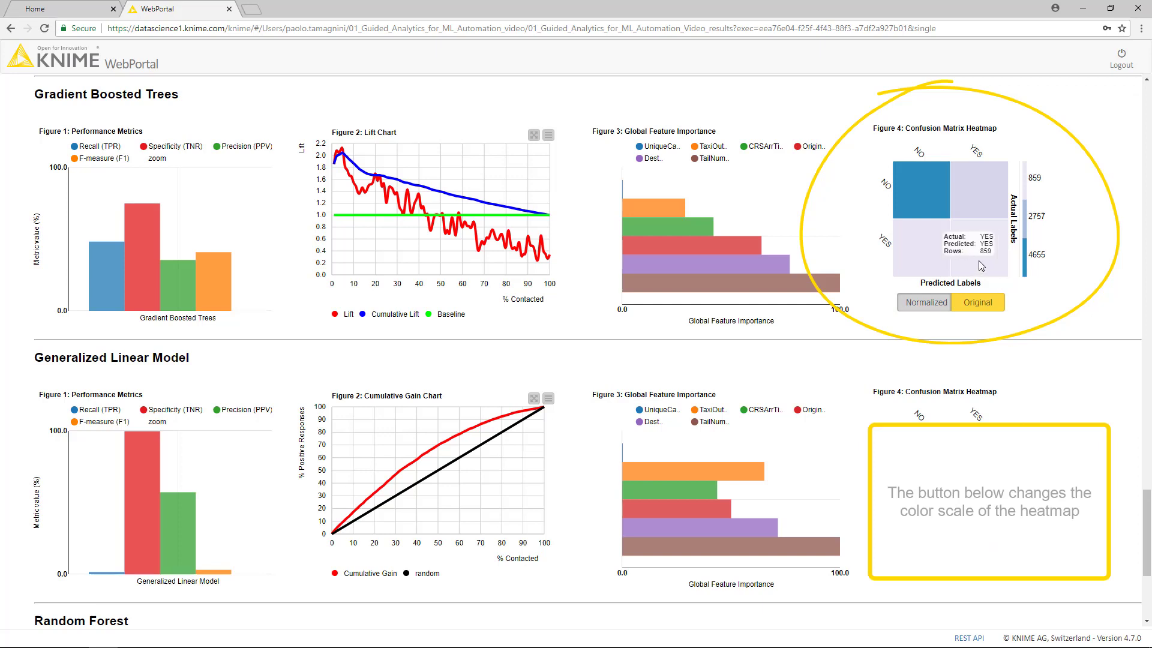
pyautogui.moveTo(940, 203)
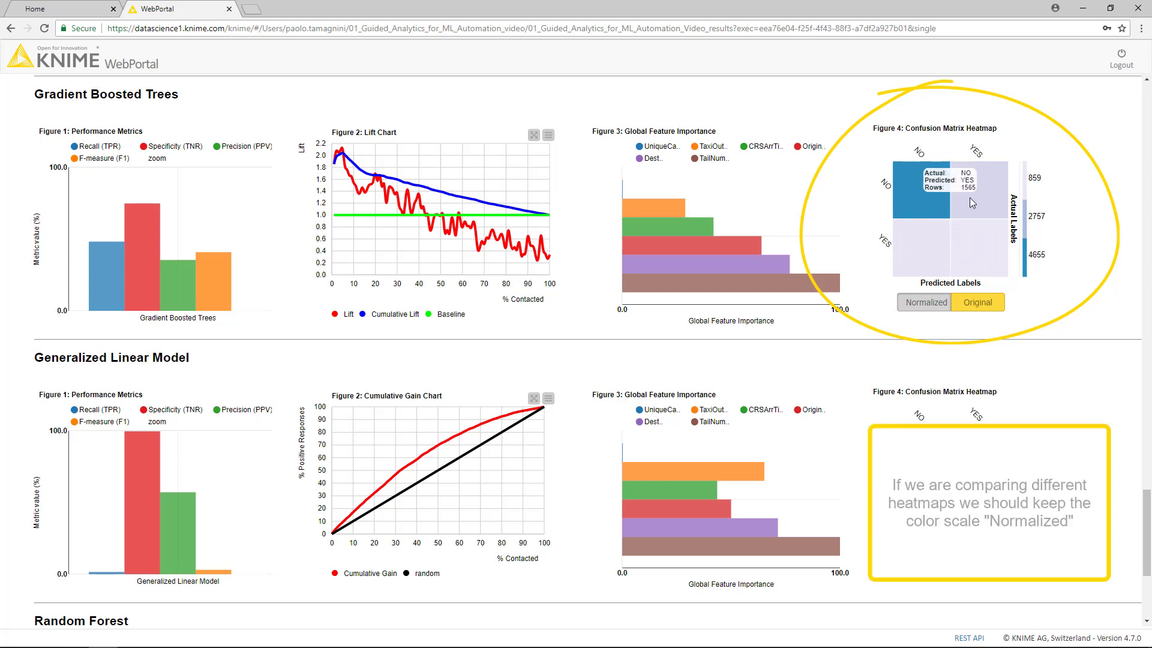